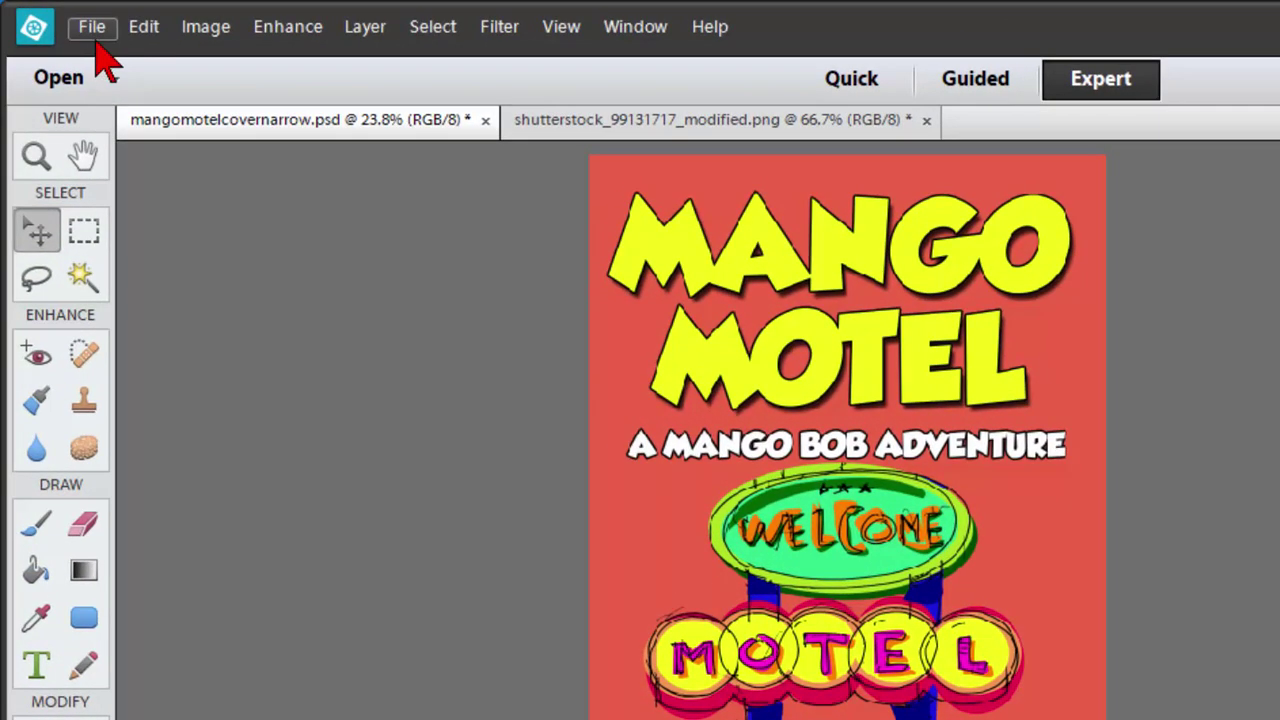
- Create a blank 1600 × 2560 px, 72 ppi document with a transparent background
left_click(91, 27)
mouse_move(100, 60)
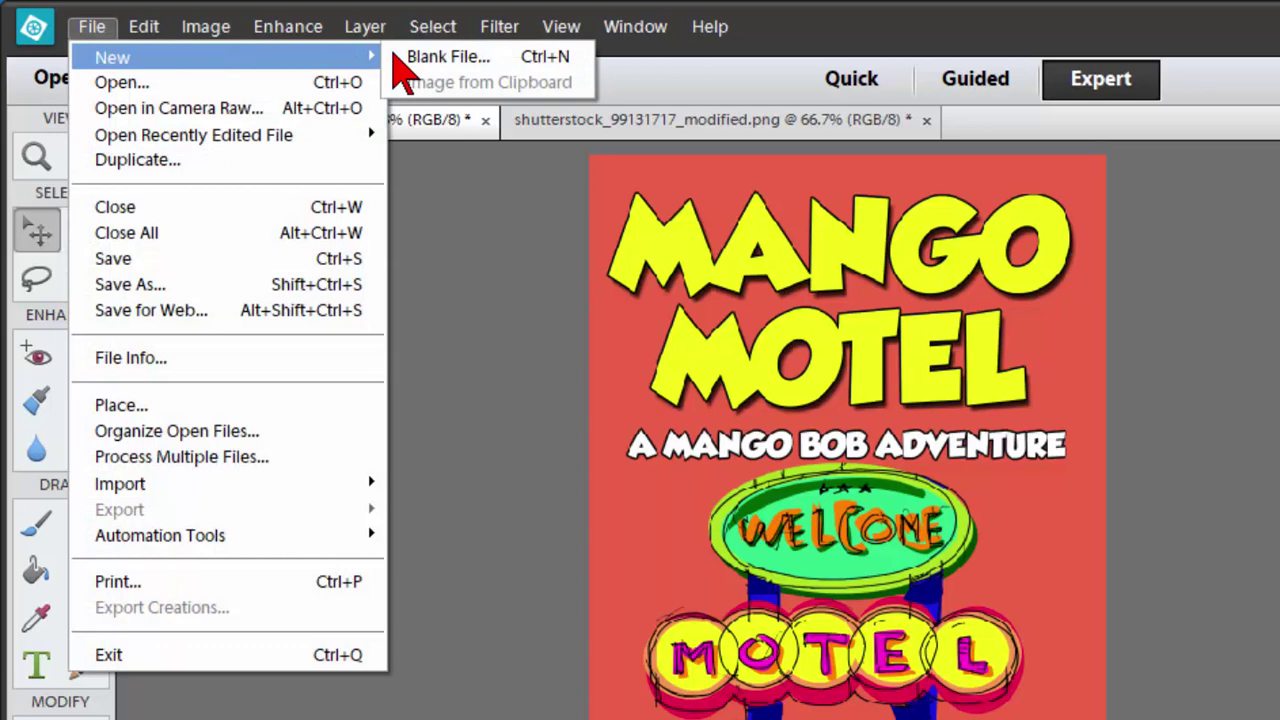
left_click(423, 60)
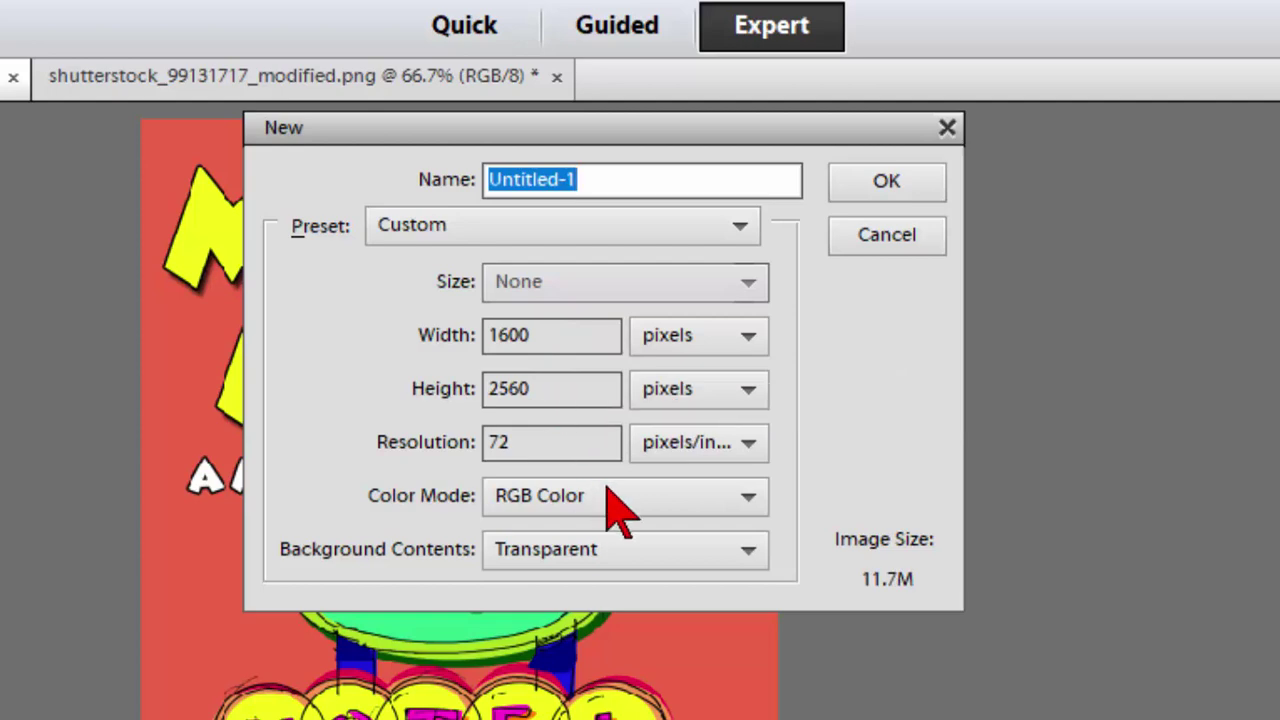
left_click(916, 186)
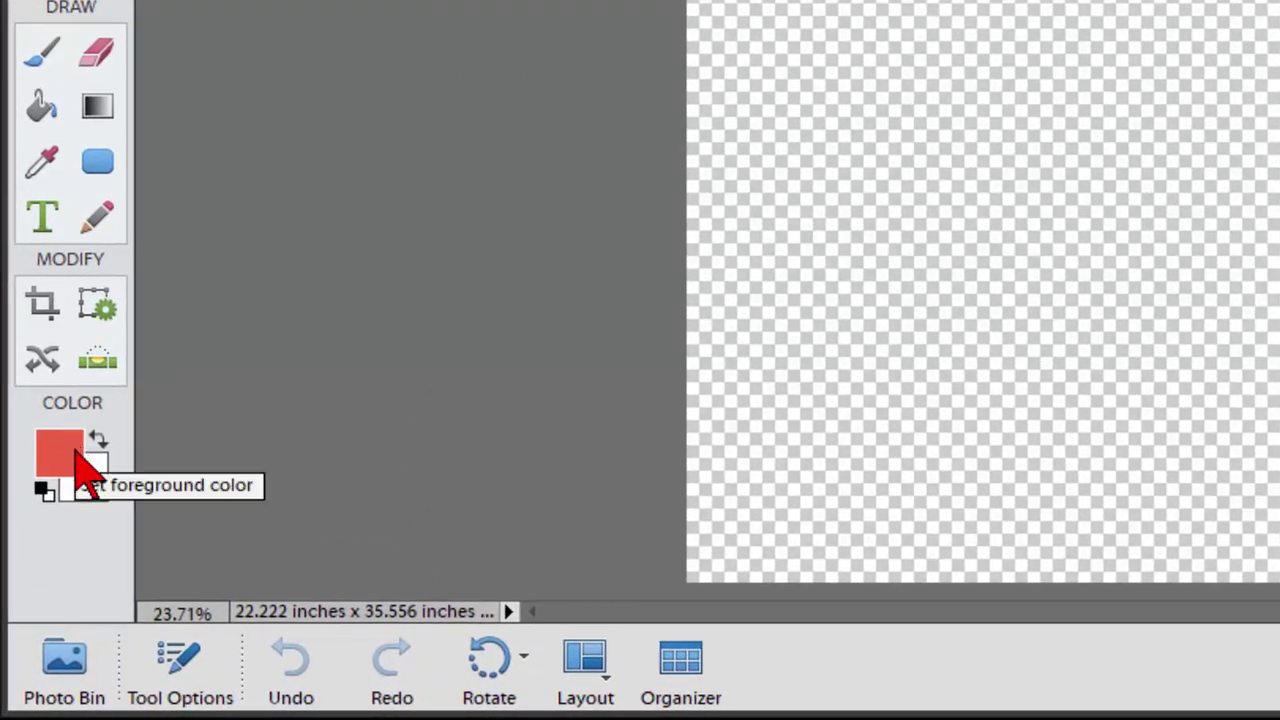
- Fill Layer 1 of Untitled-1 with solid red using the Paint Bucket
left_click(42, 108)
left_click(861, 1)
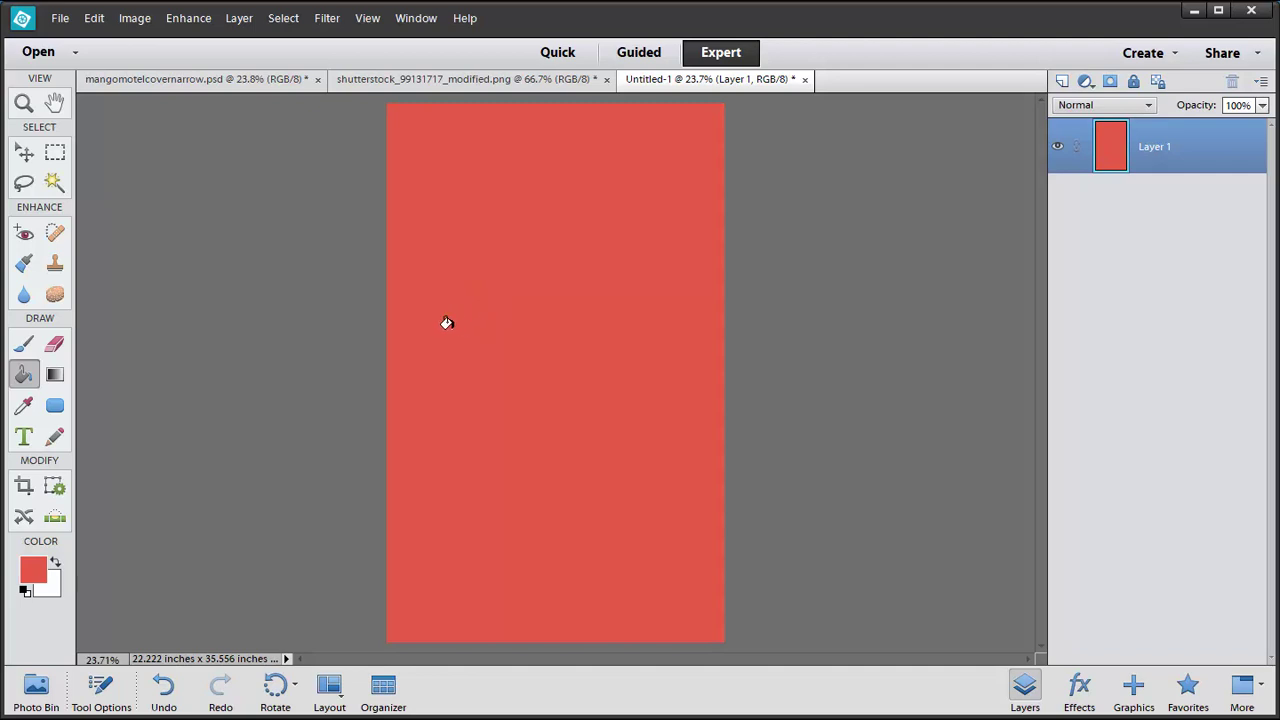
- Drag the motel sign image from the Photo Bin onto the cover and scale it to about 78%
left_click(36, 688)
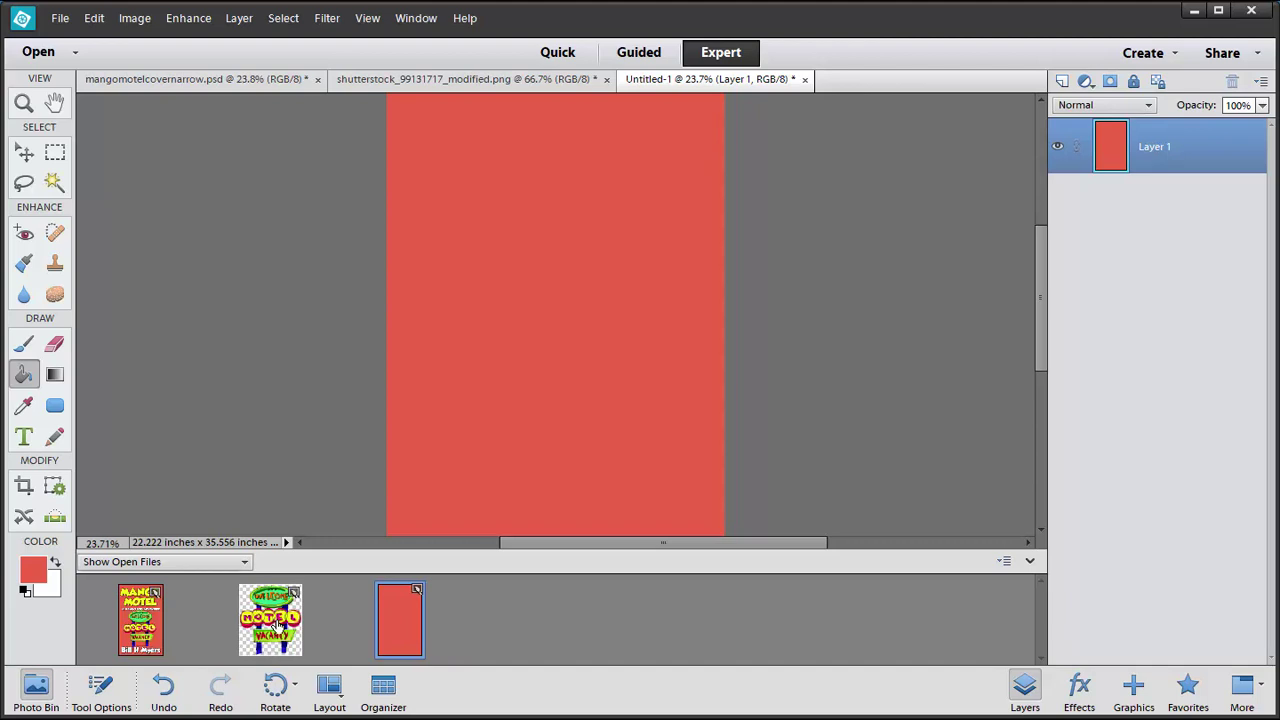
left_click_drag(277, 625, 508, 314)
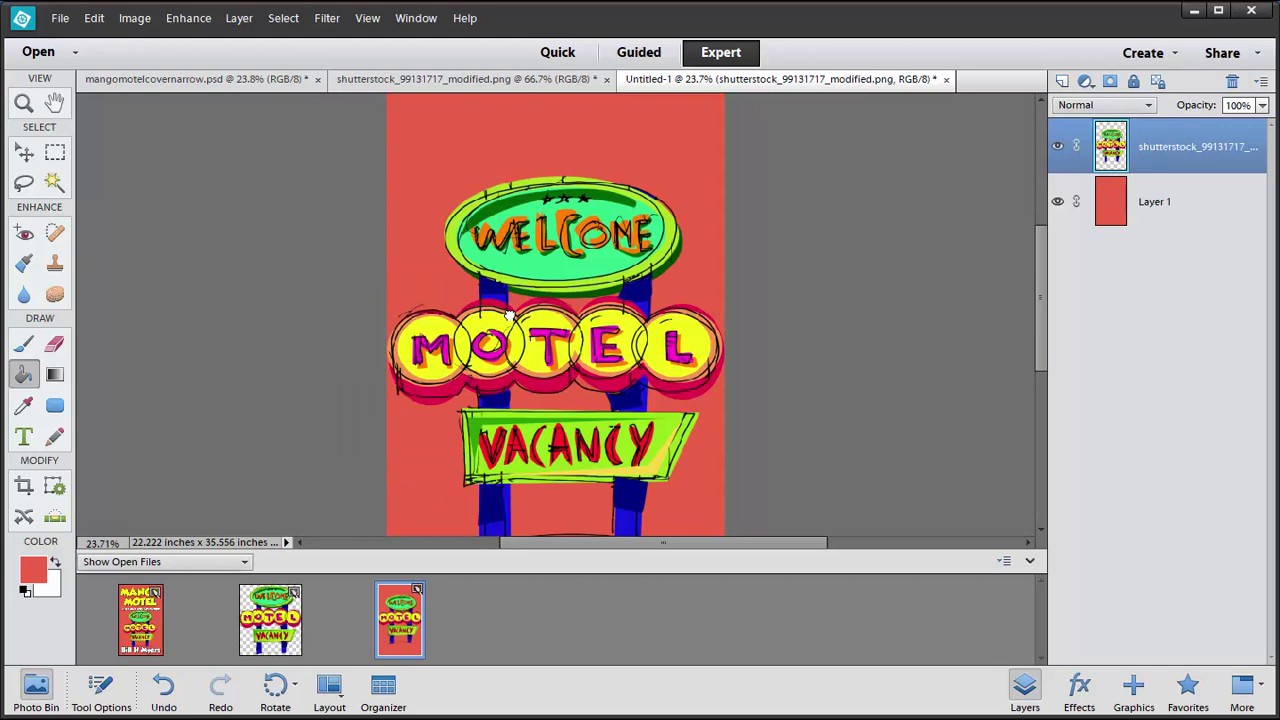
left_click(22, 155)
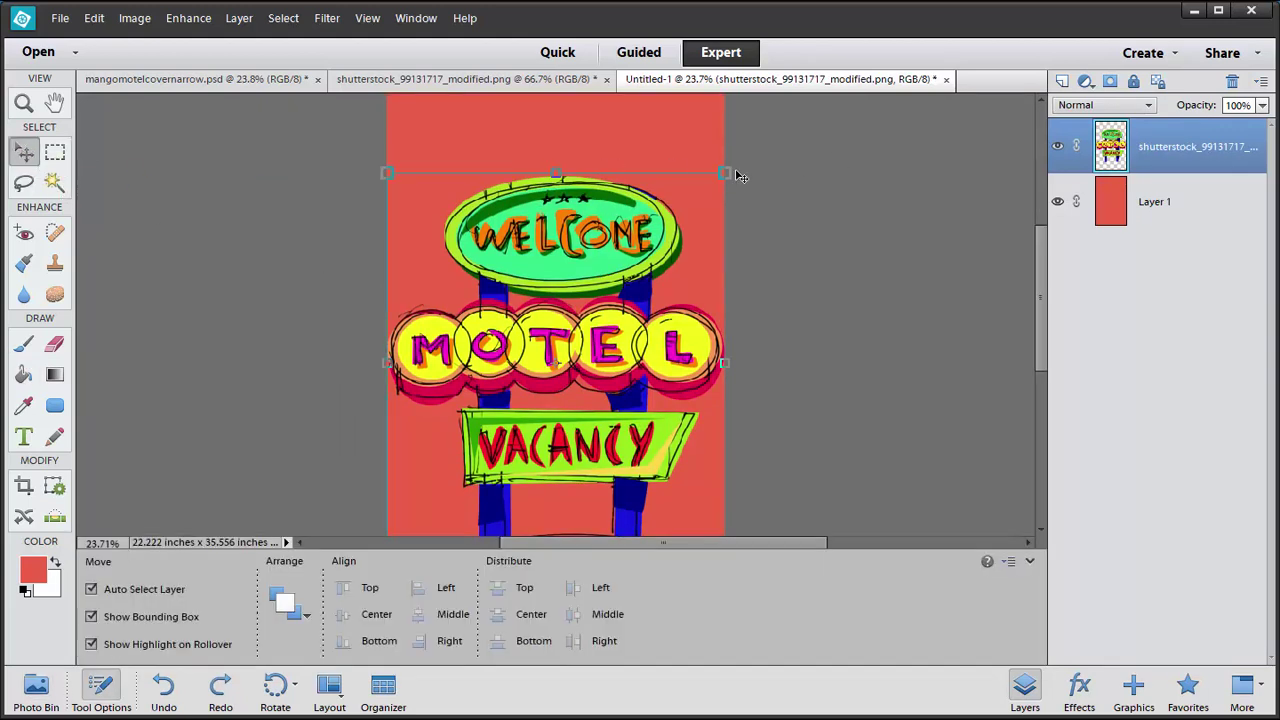
left_click_drag(722, 175, 648, 258)
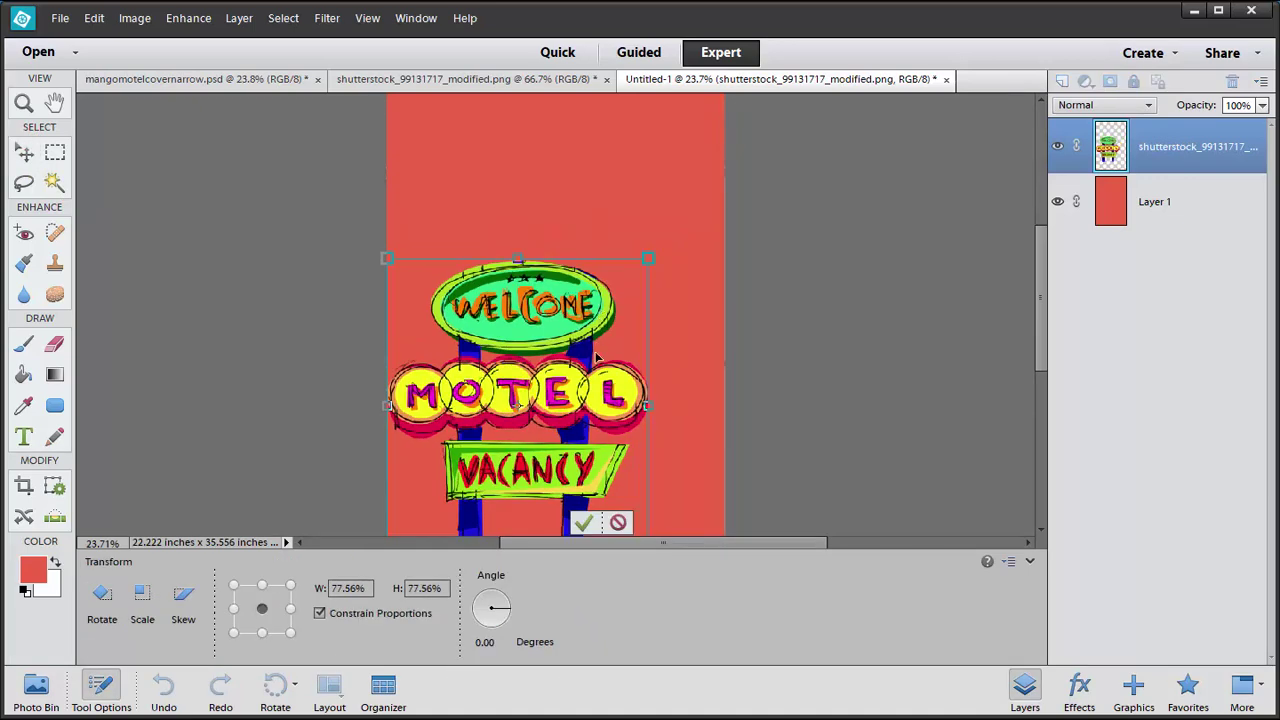
left_click(585, 523)
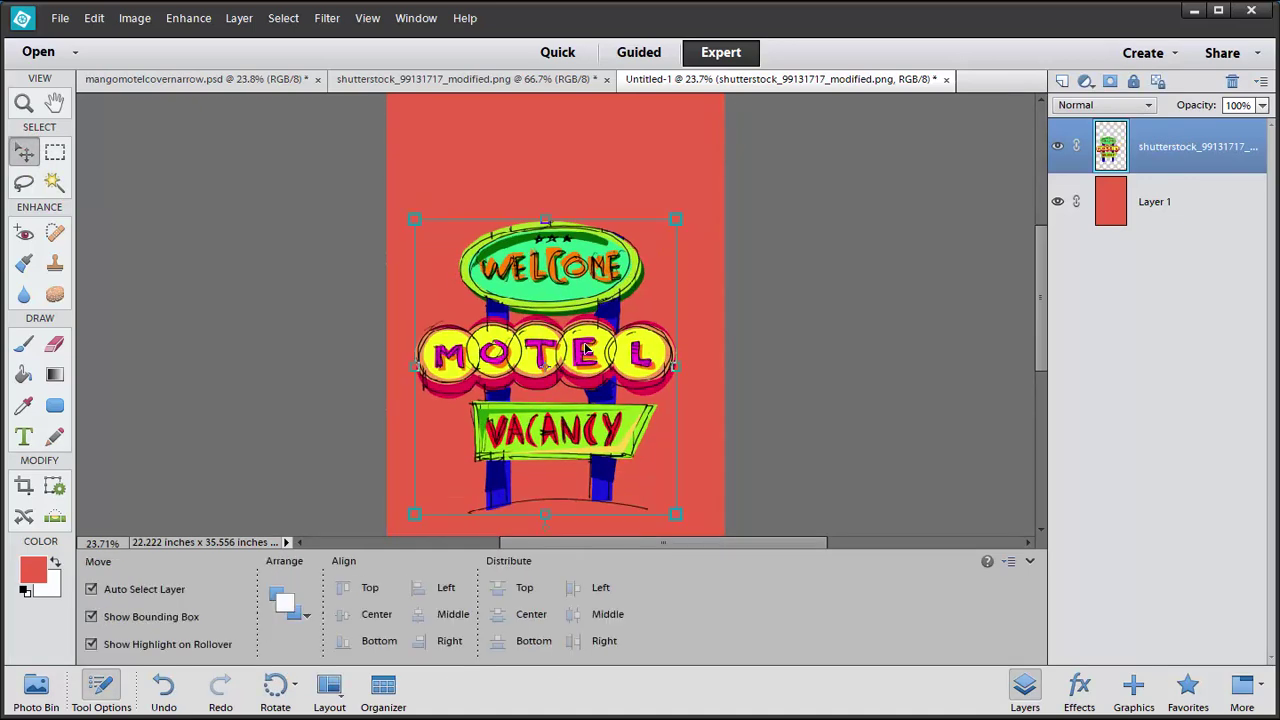
left_click(1030, 561)
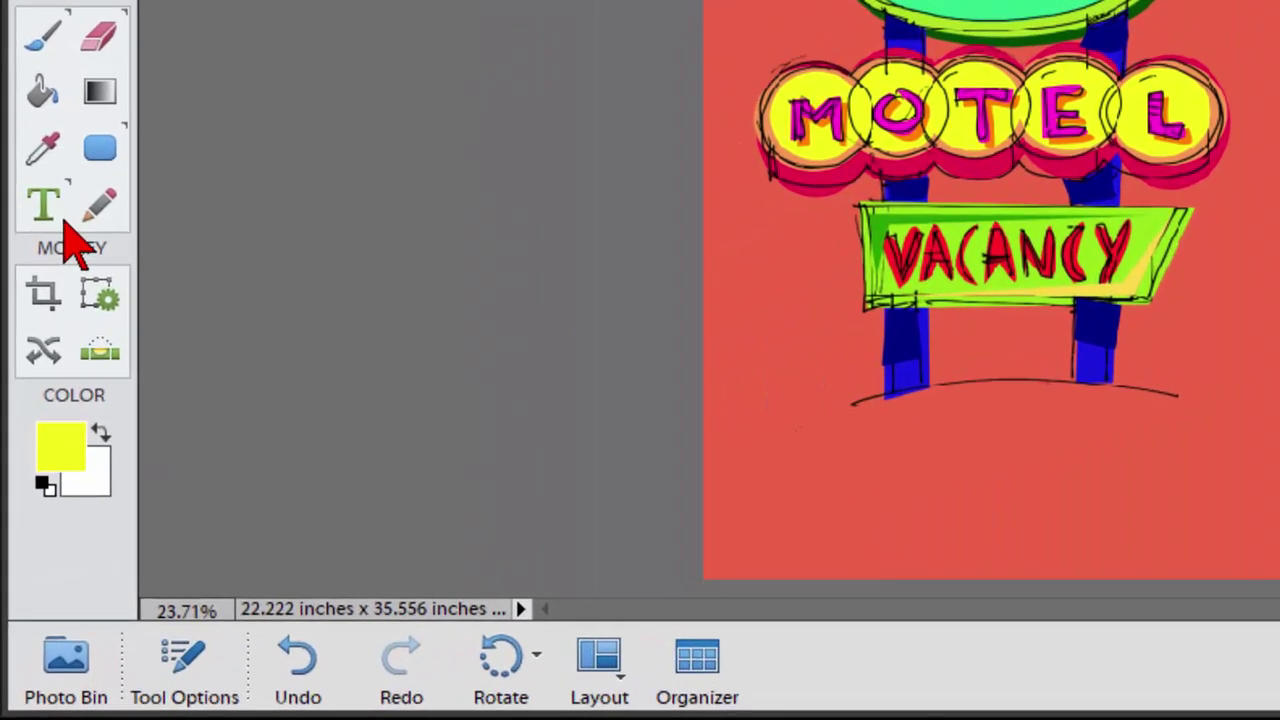
- Set the Type tool to GROBOLD 350 pt with 340 pt leading in yellow #f2ff19
left_click(28, 440)
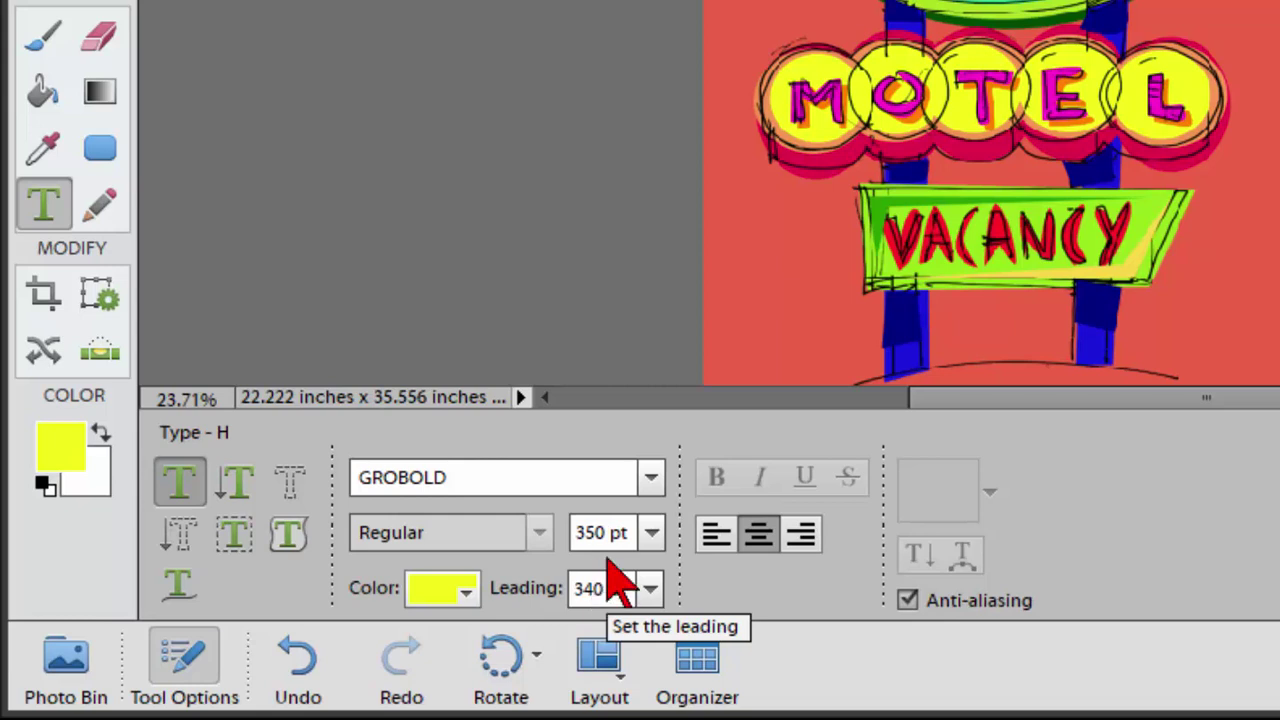
double_click(600, 588)
type("340")
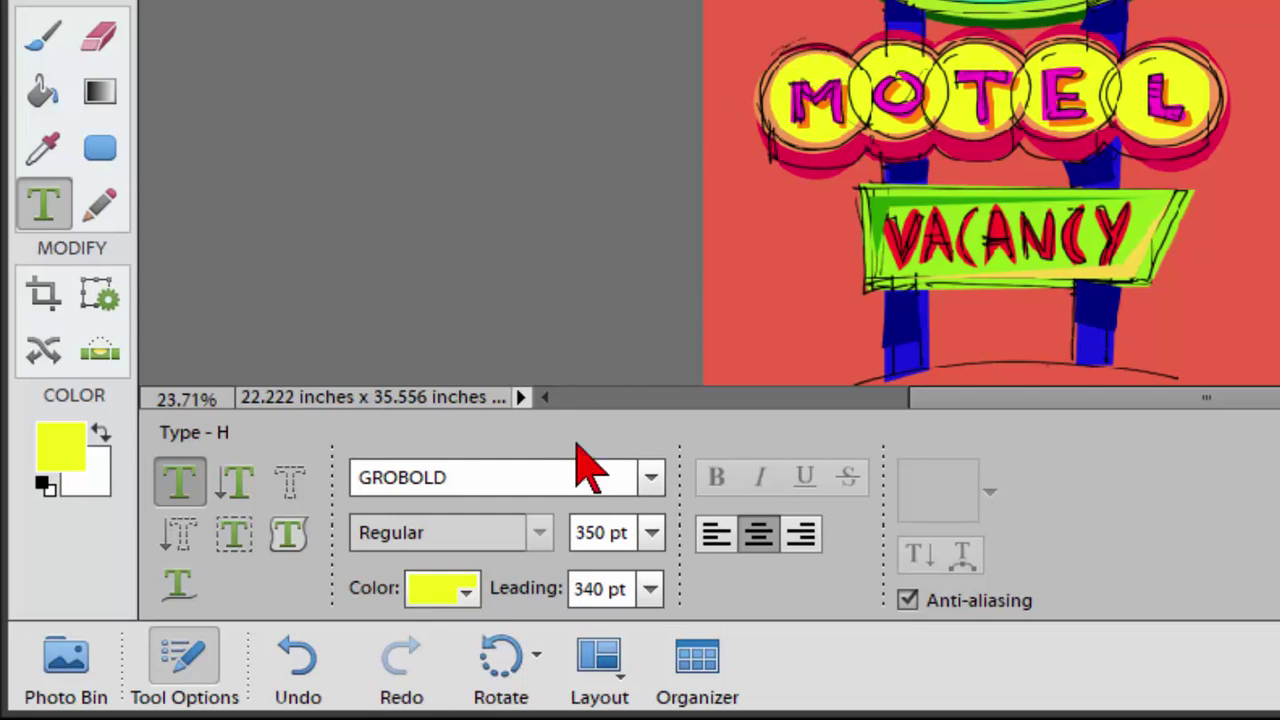
left_click(466, 592)
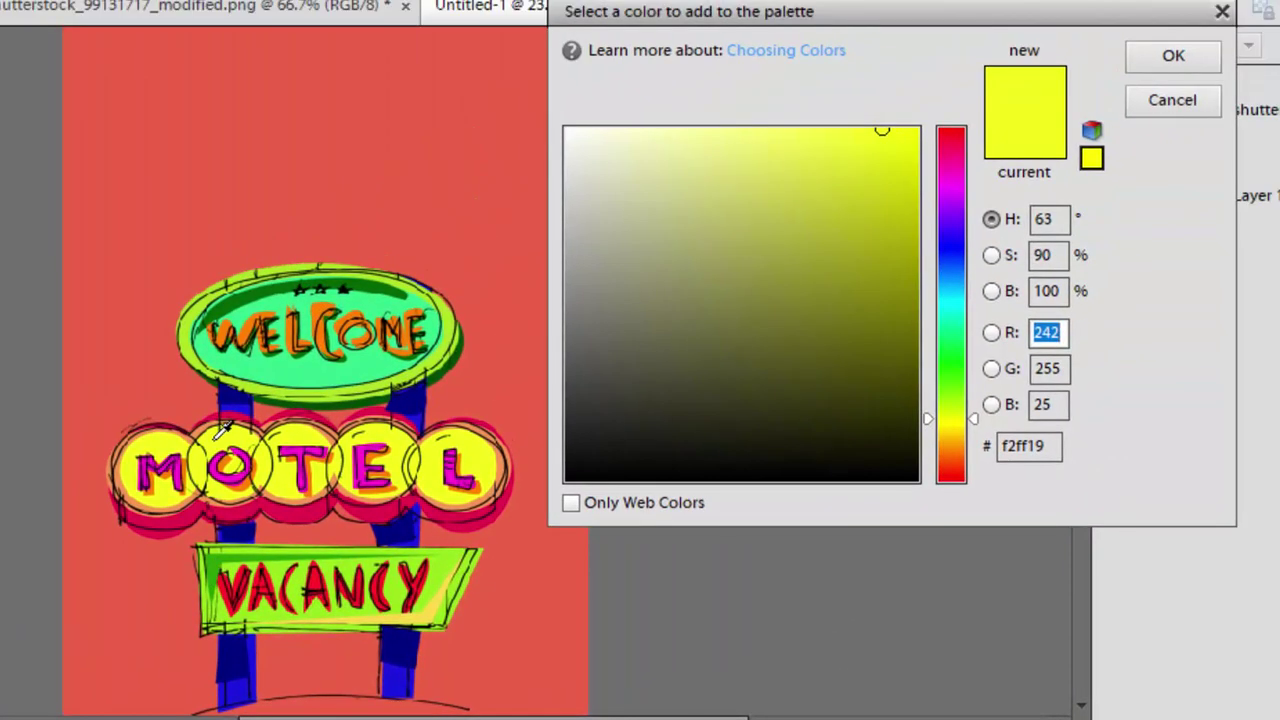
- Paste the yellow 'MANGO MOTEL' title and position it across the top of the cover
left_click(1198, 62)
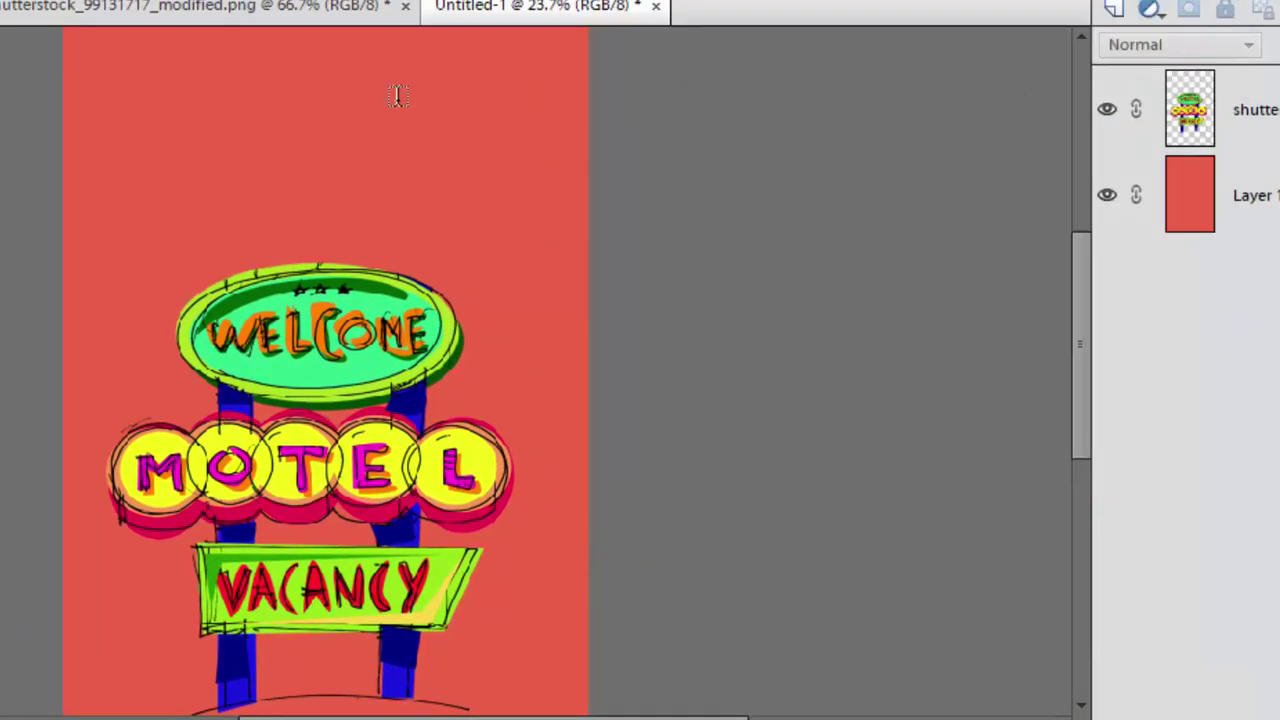
left_click(130, 97)
key("ctrl+v")
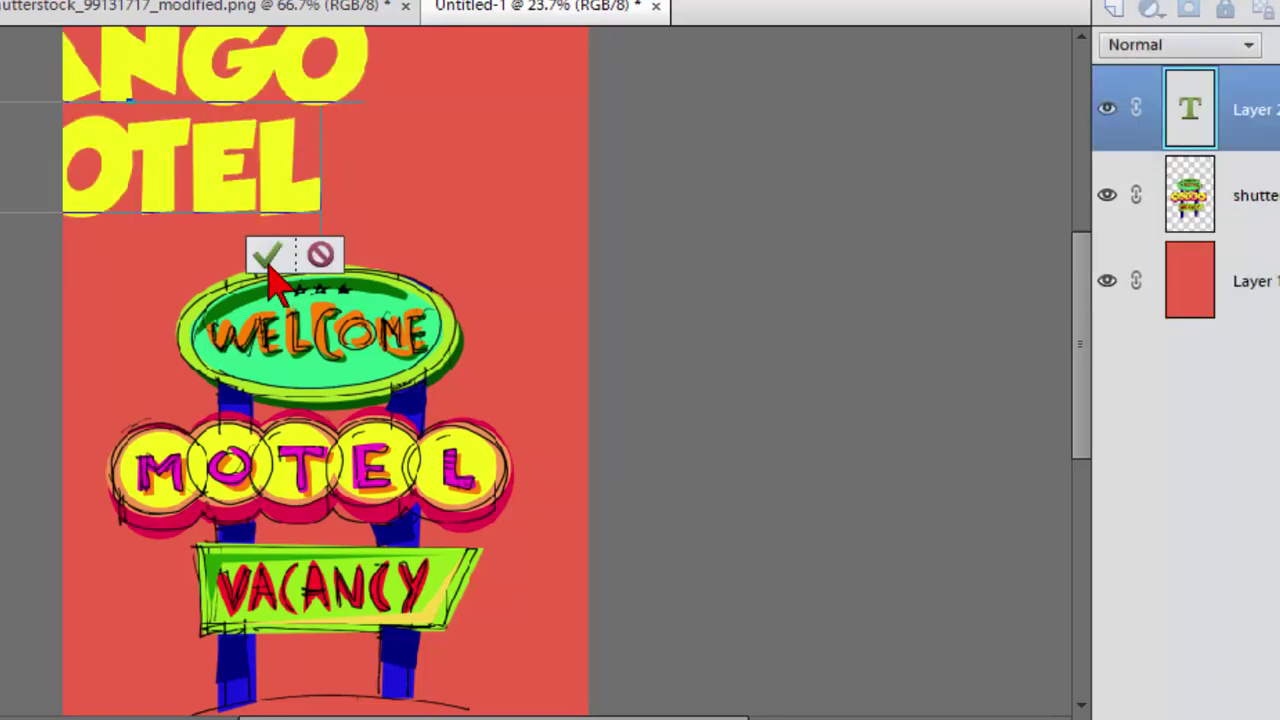
left_click(267, 256)
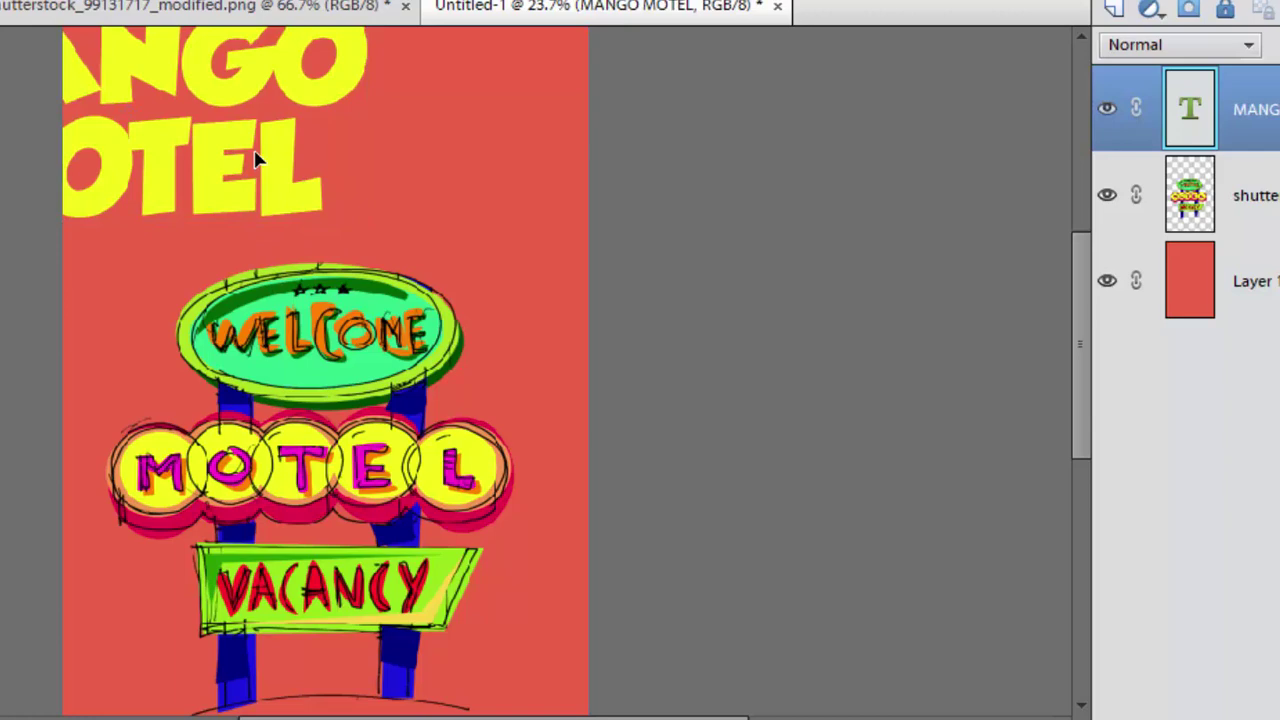
left_click_drag(263, 157, 418, 190)
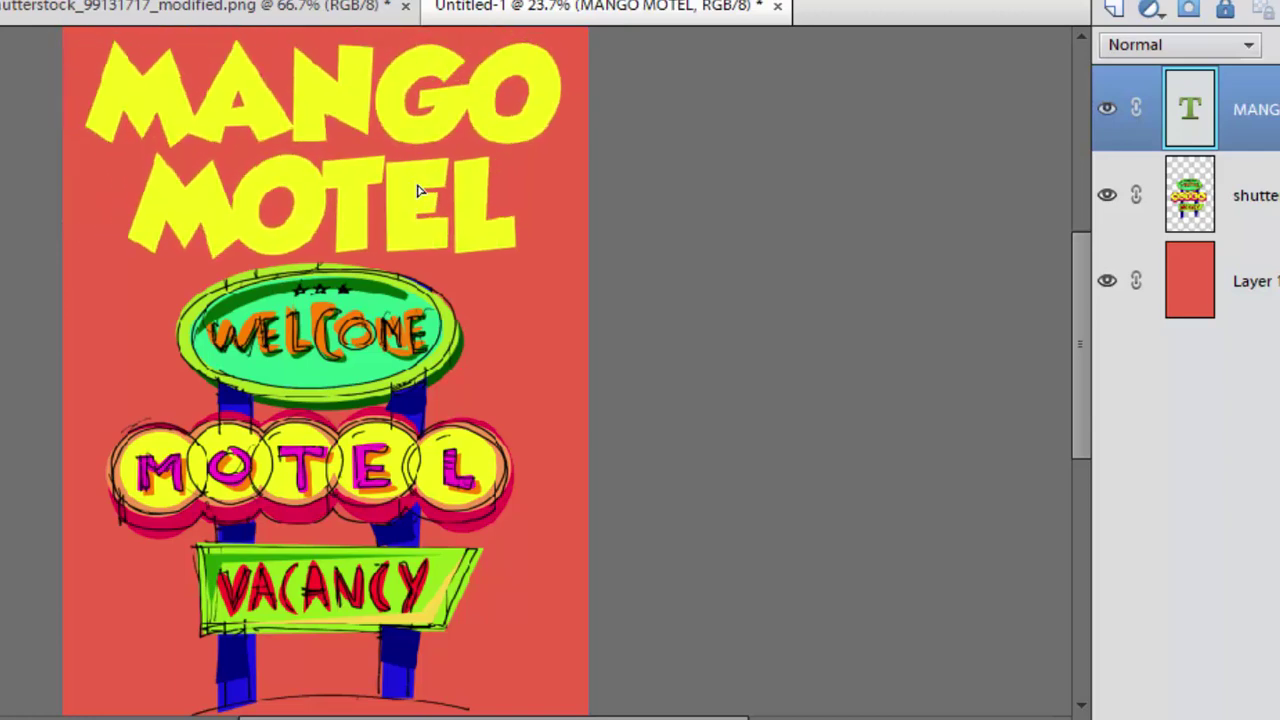
- Shrink the motel sign further and move it just below the title
left_click(363, 330)
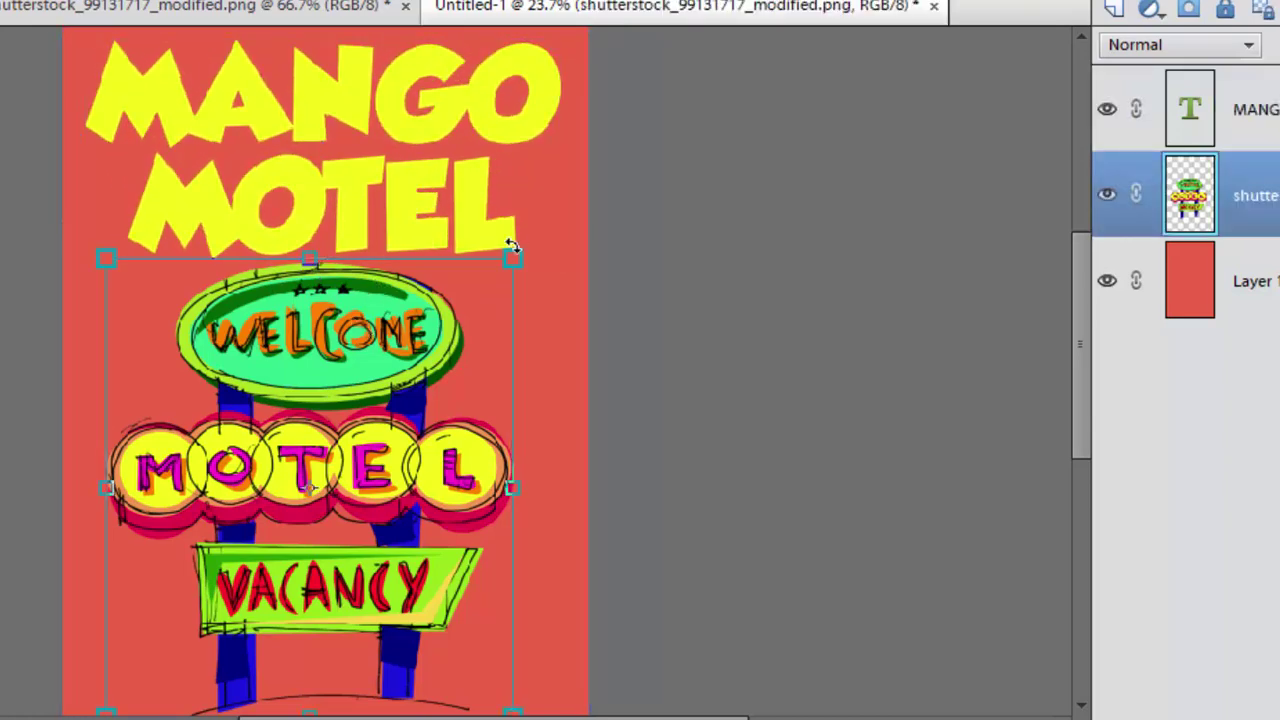
left_click_drag(513, 258, 434, 343)
left_click_drag(316, 436, 359, 428)
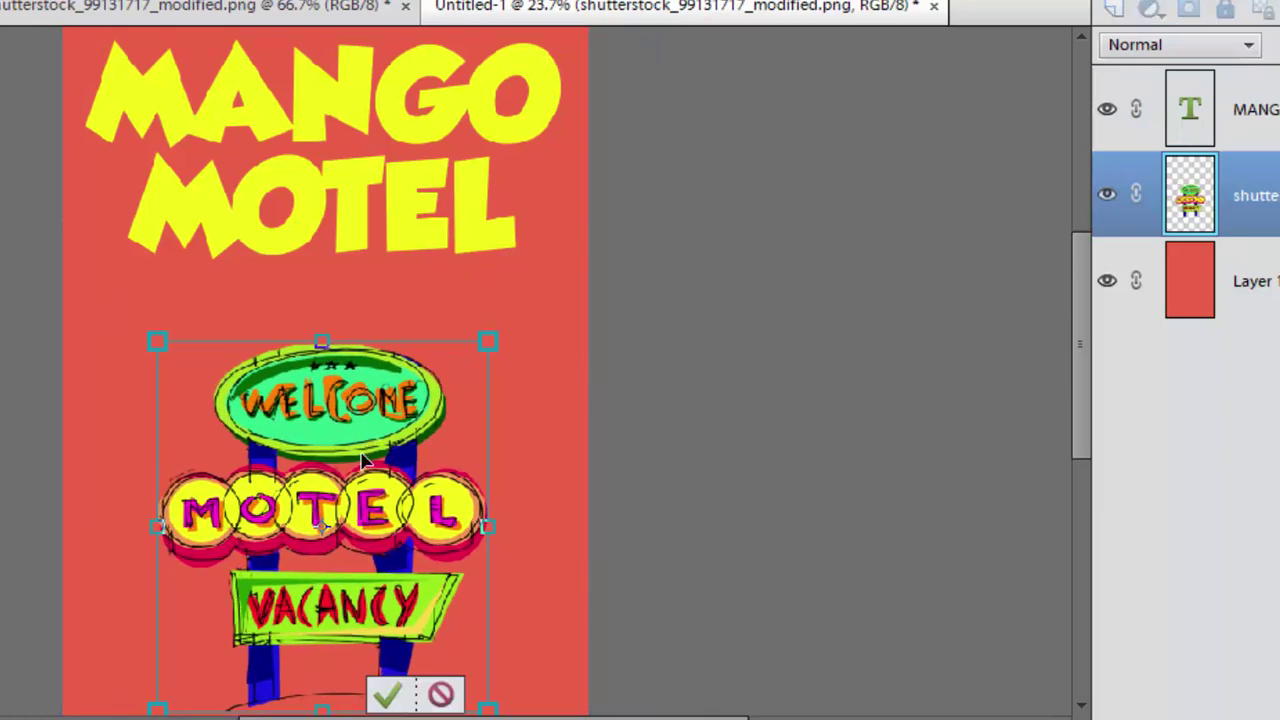
left_click(387, 694)
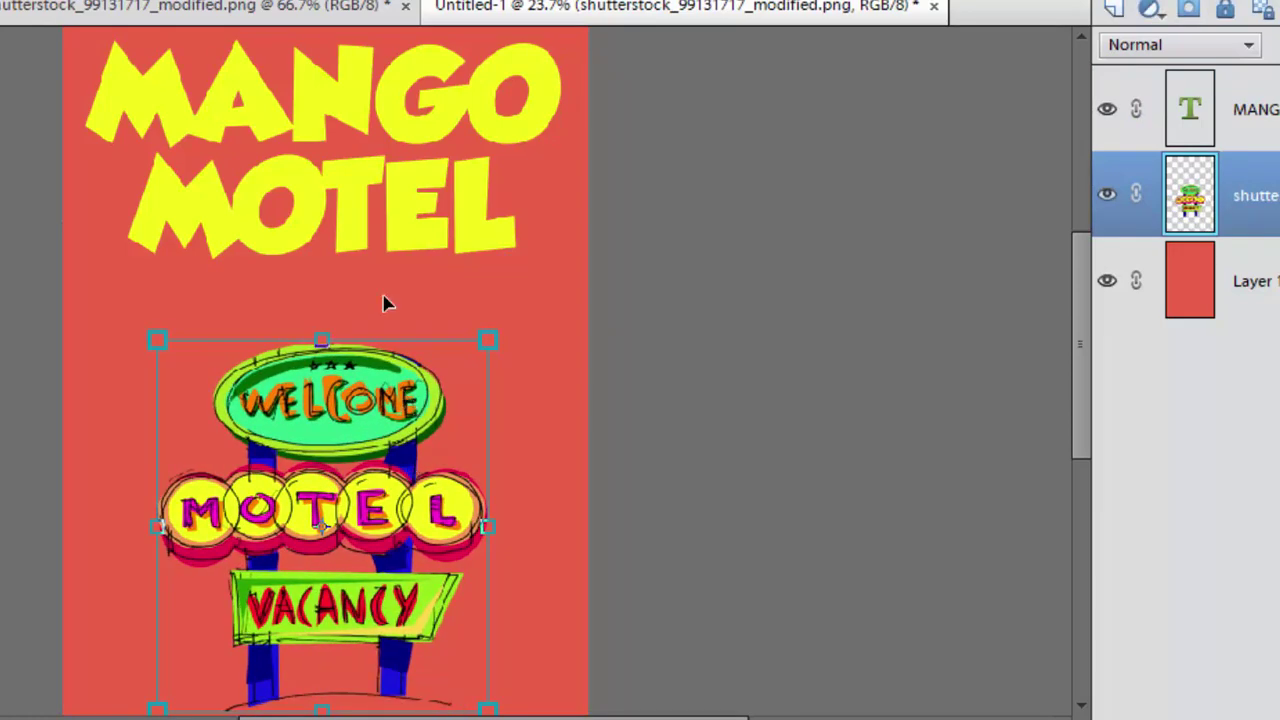
- Add the white 160 pt subtitle 'A MANGO BOB ADVENTURE', fixing the ADDVENTURE typo
left_click(340, 300)
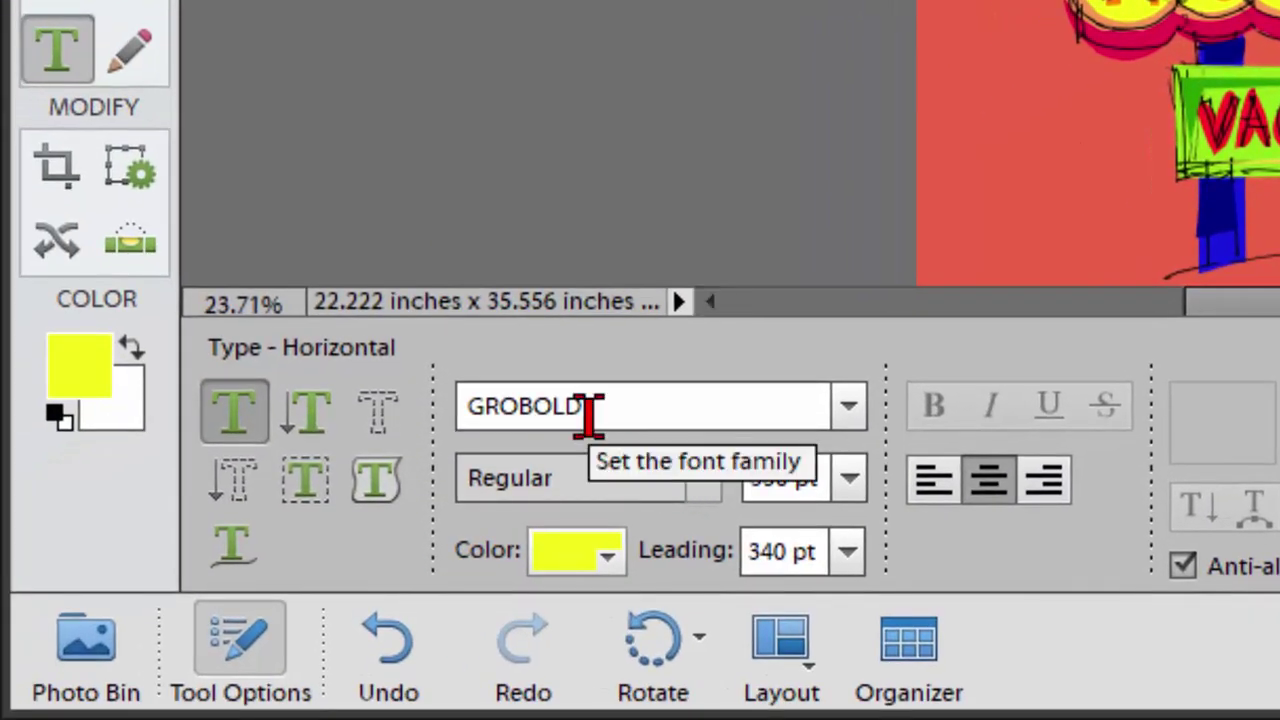
left_click(851, 556)
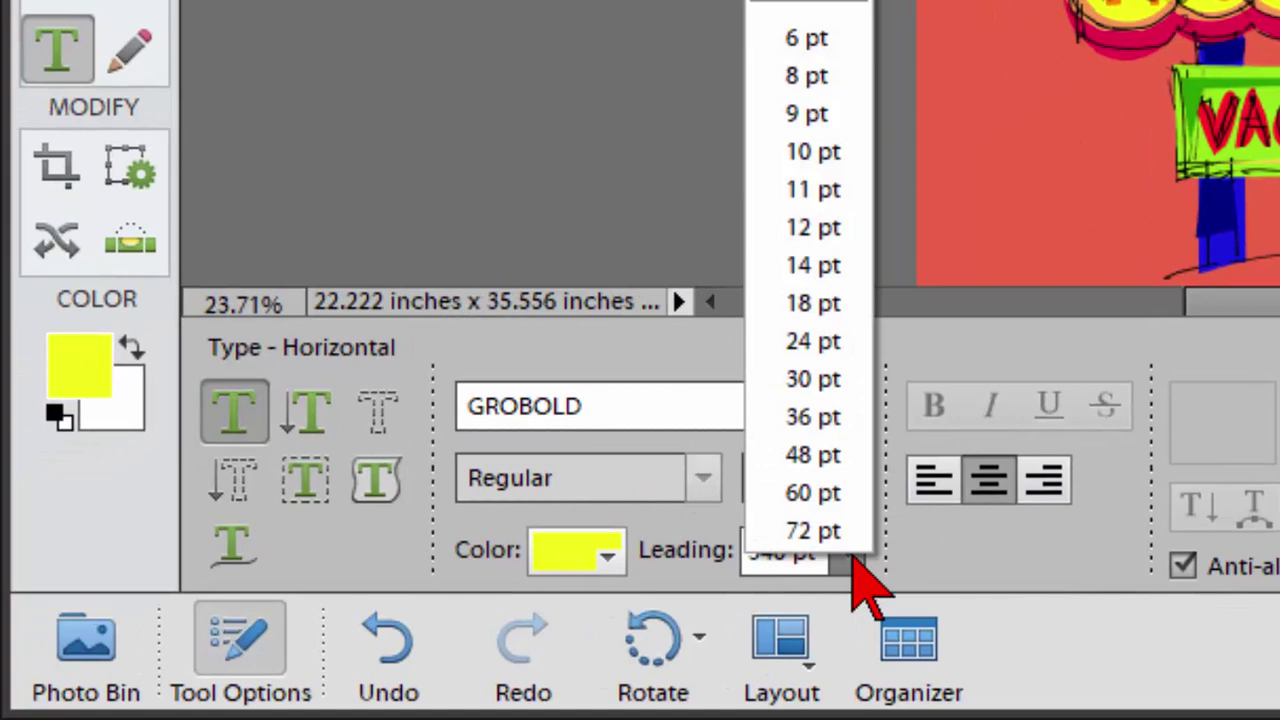
left_click(751, 566)
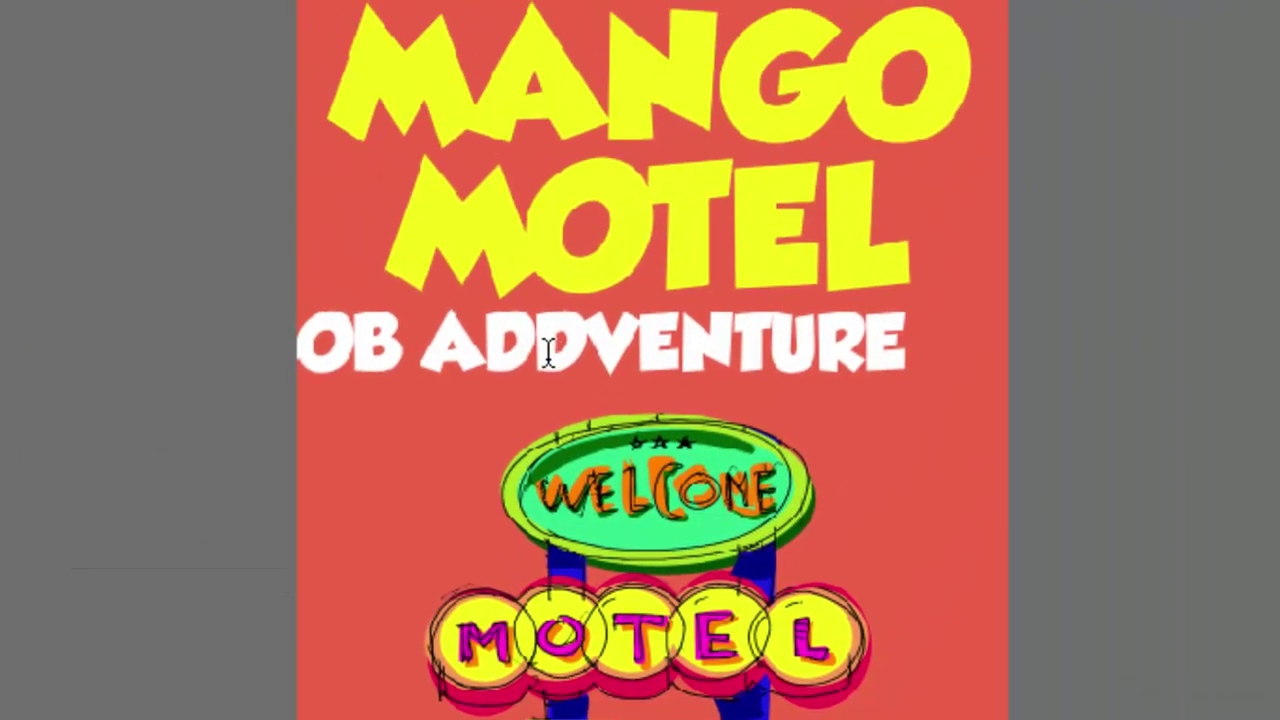
left_click(548, 352)
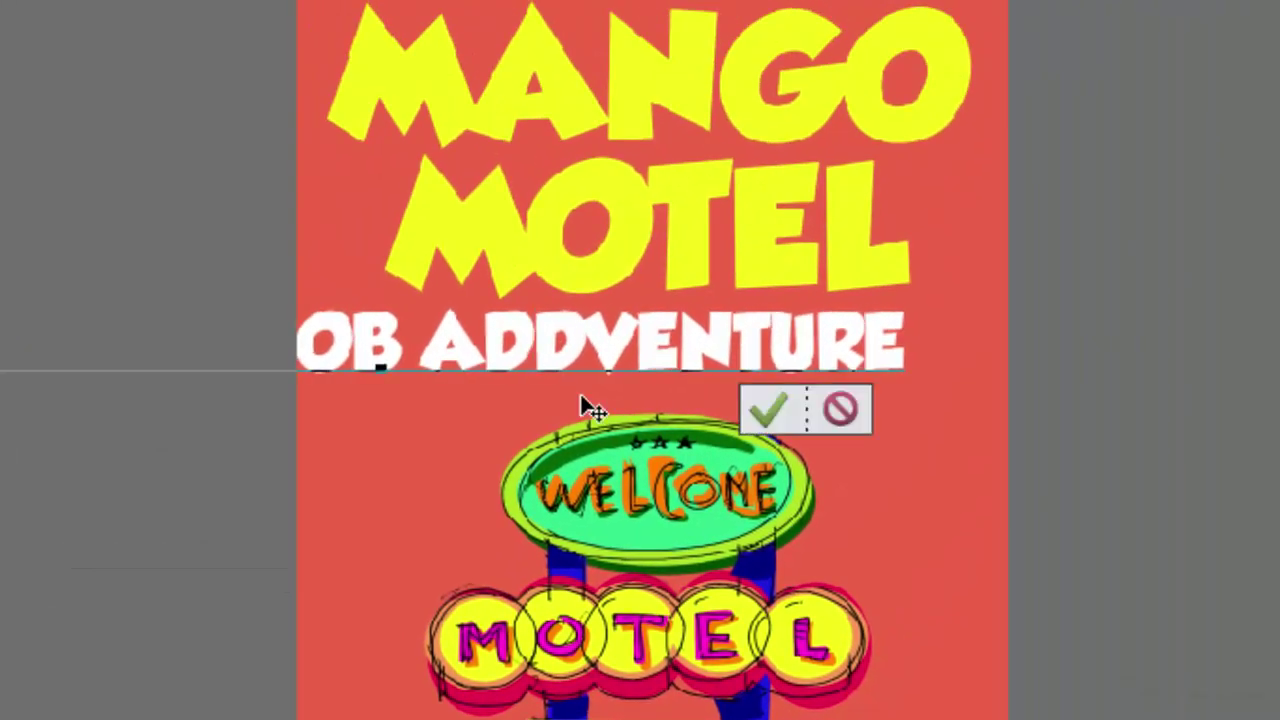
key("BackSpace")
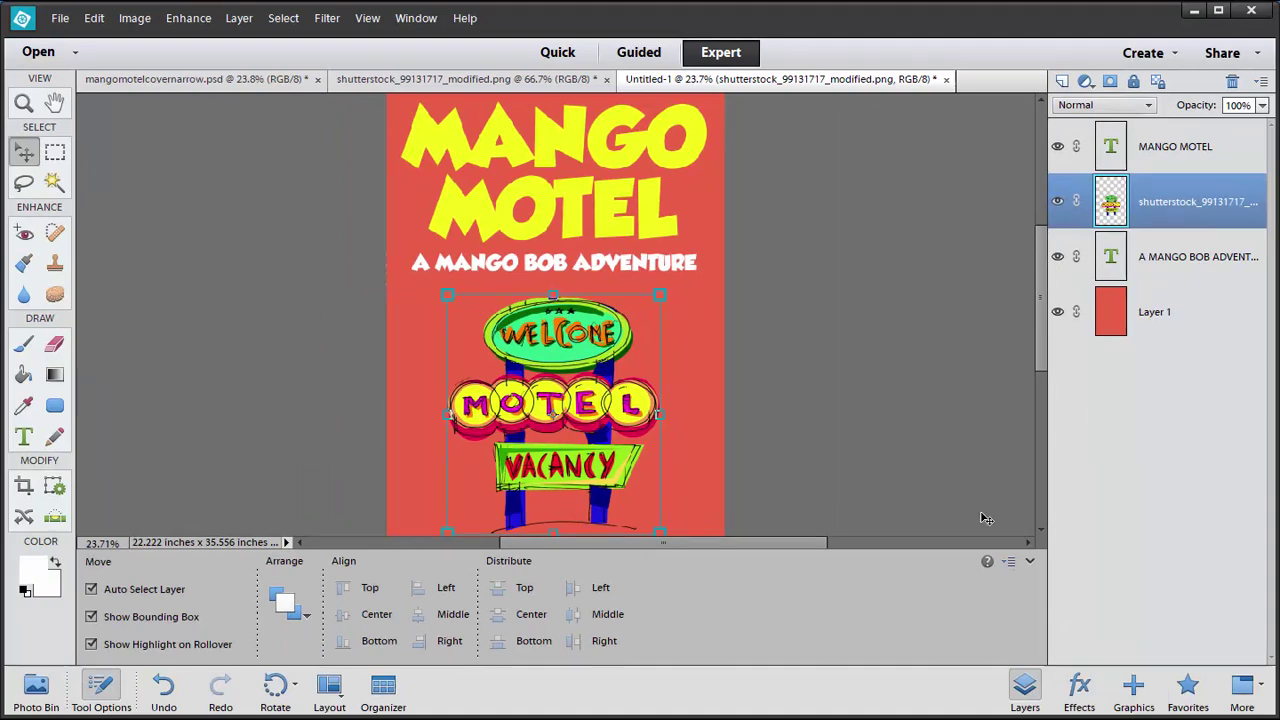
left_click(1029, 563)
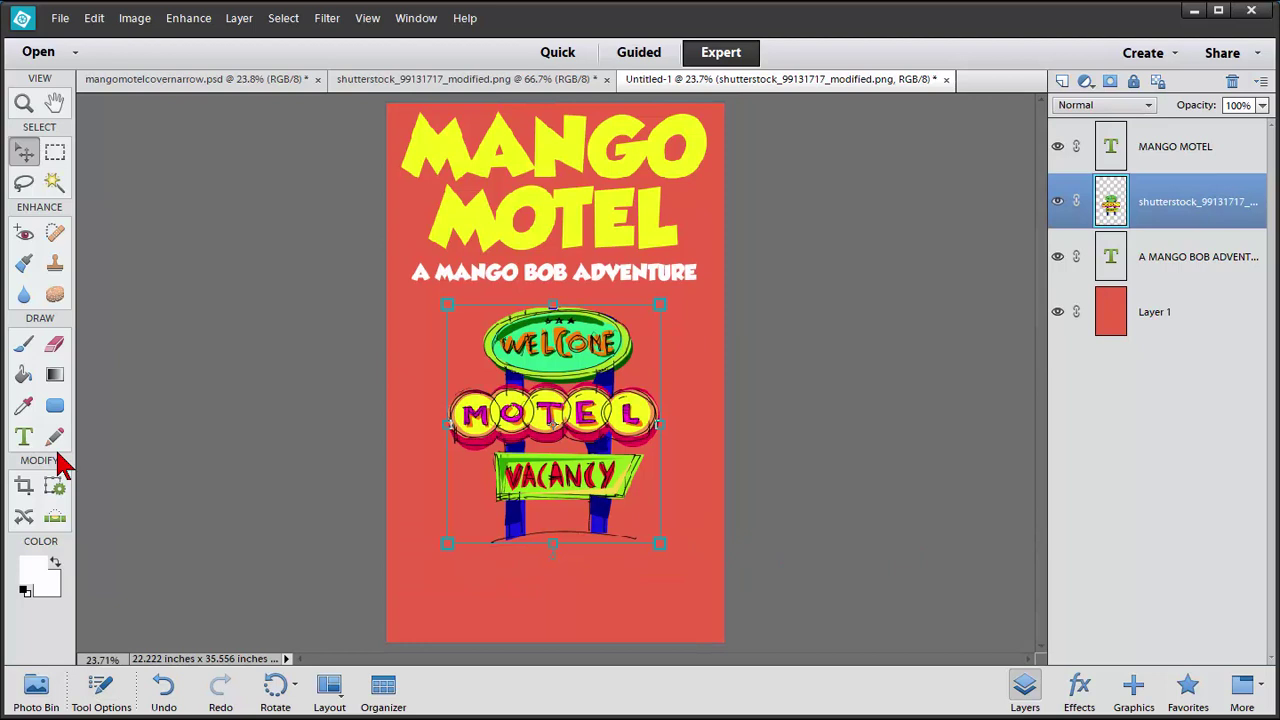
left_click(24, 438)
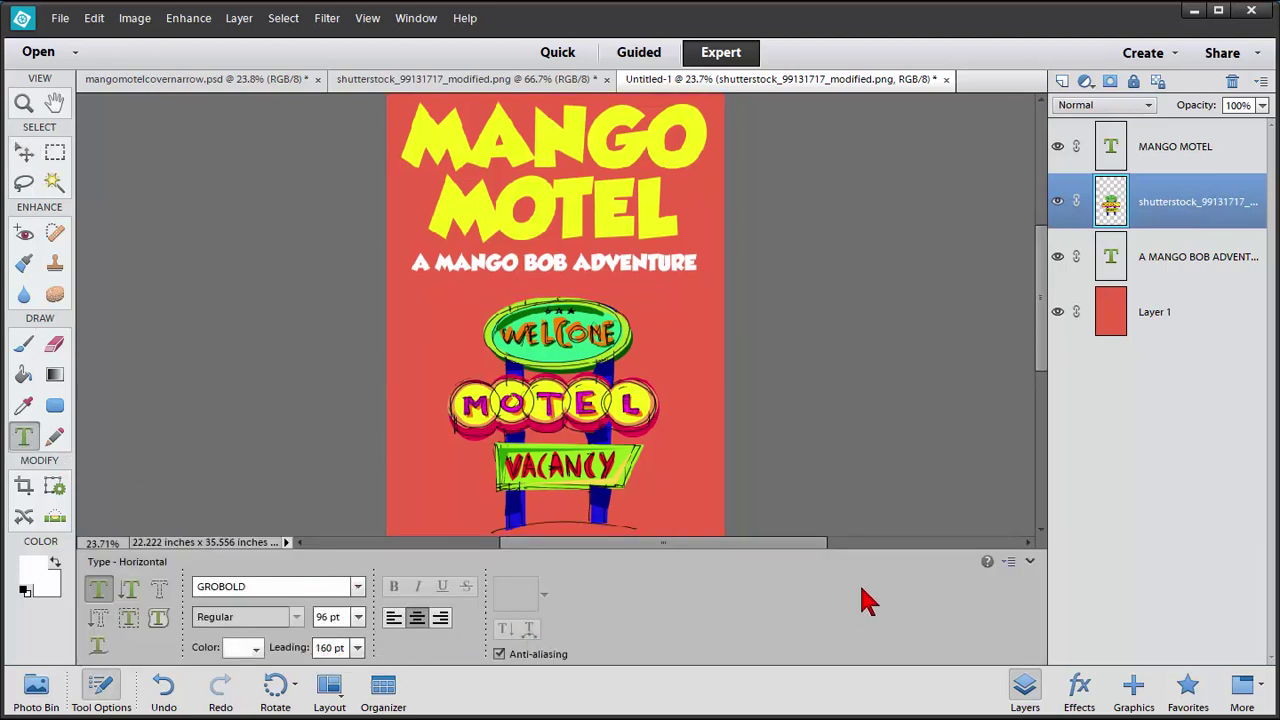
- Centre the author name under the motel sign and set its size to 160 pt
left_click(1029, 563)
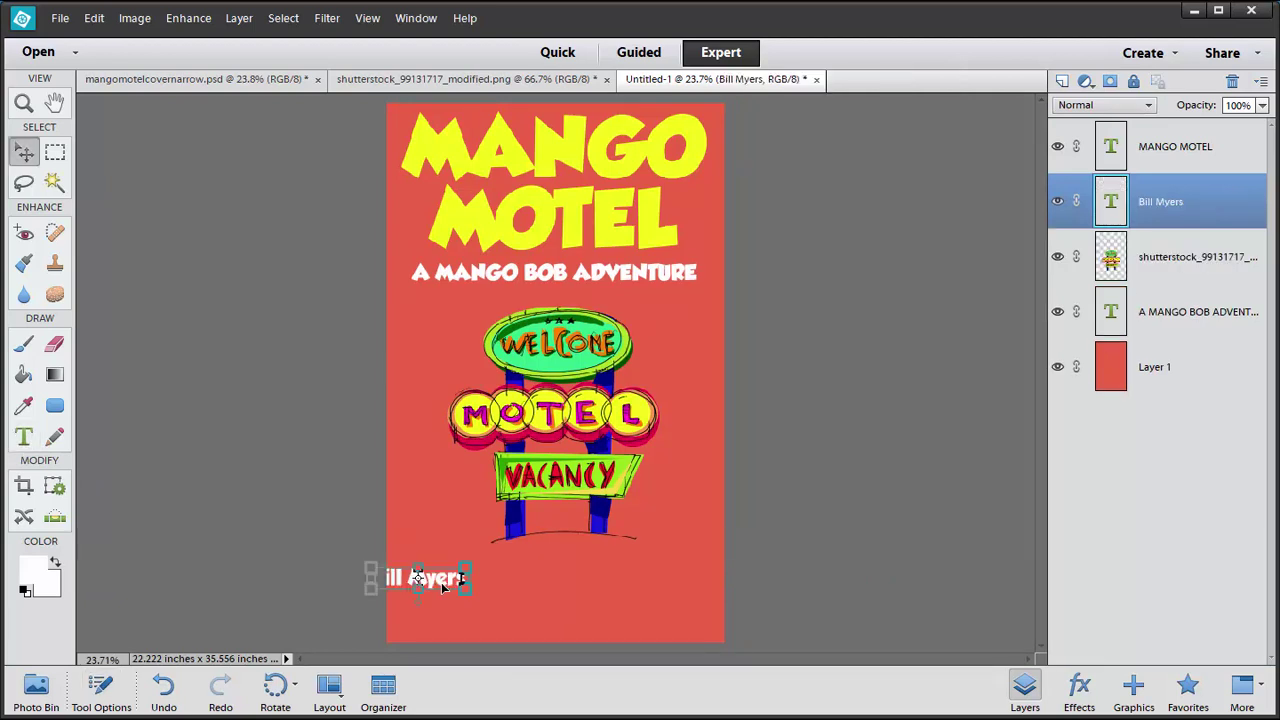
left_click_drag(441, 582, 581, 593)
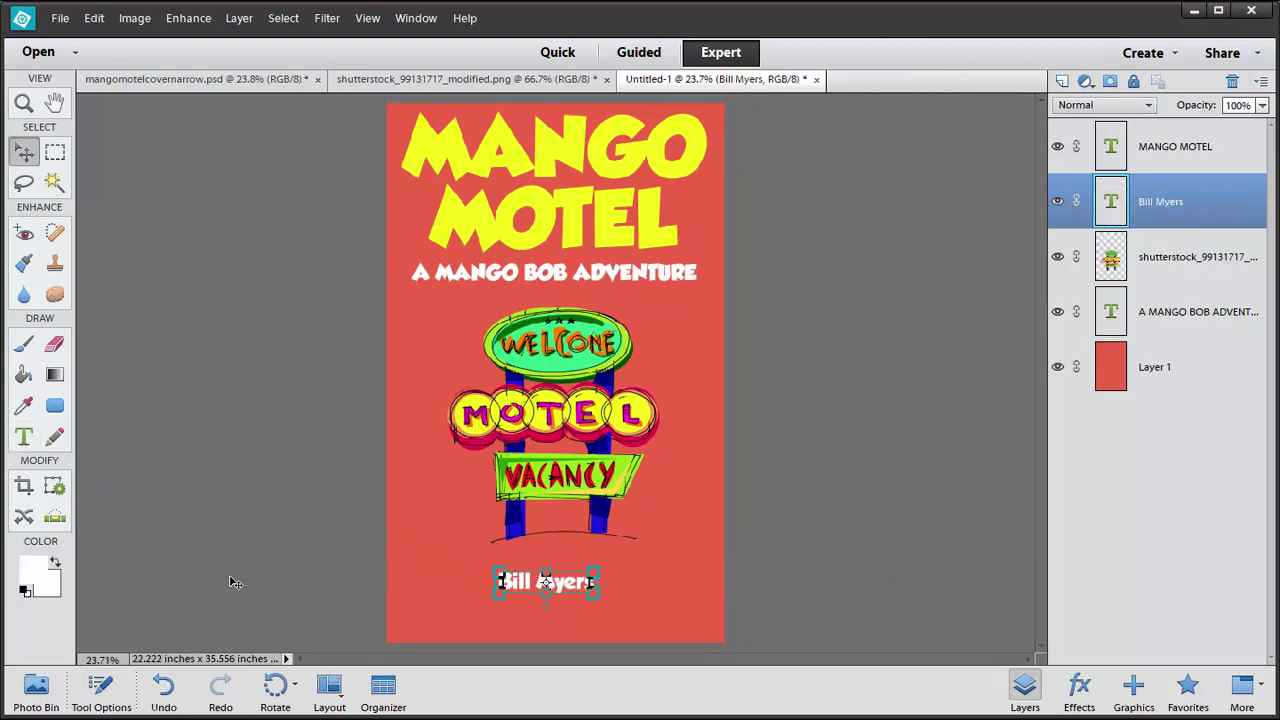
left_click(24, 437)
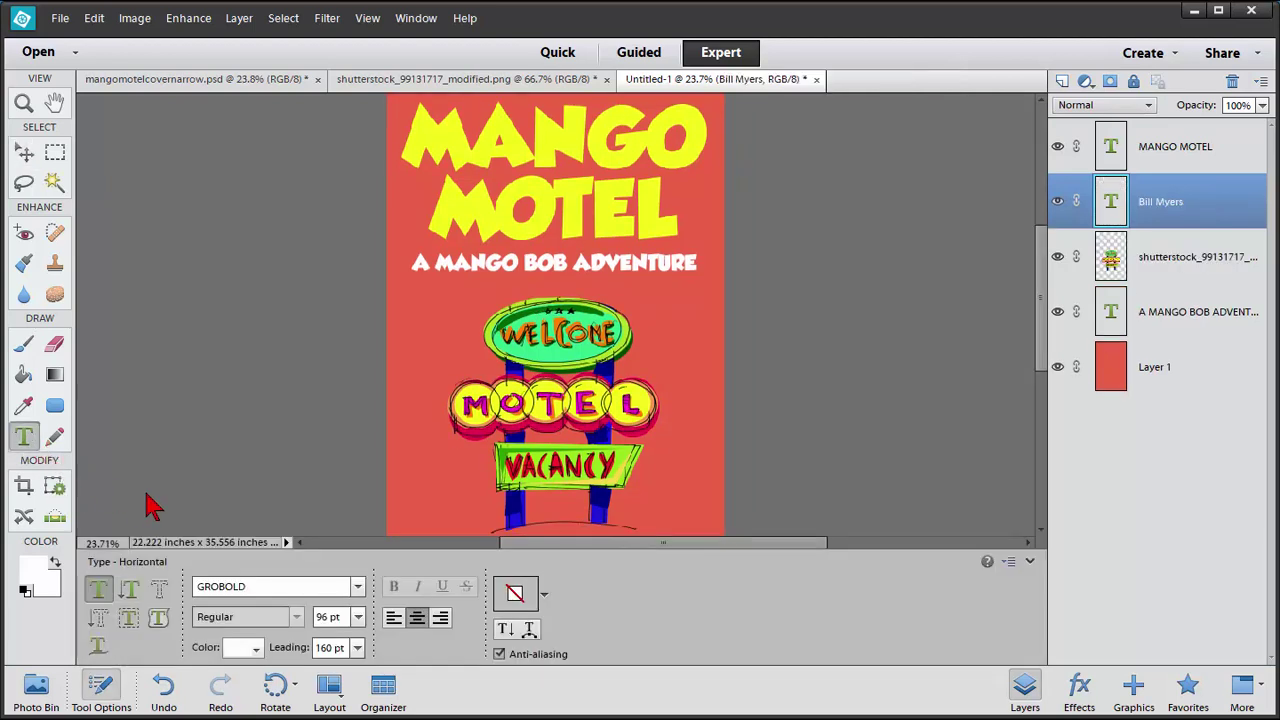
double_click(330, 616)
type("160")
left_click_drag(1041, 265, 1043, 400)
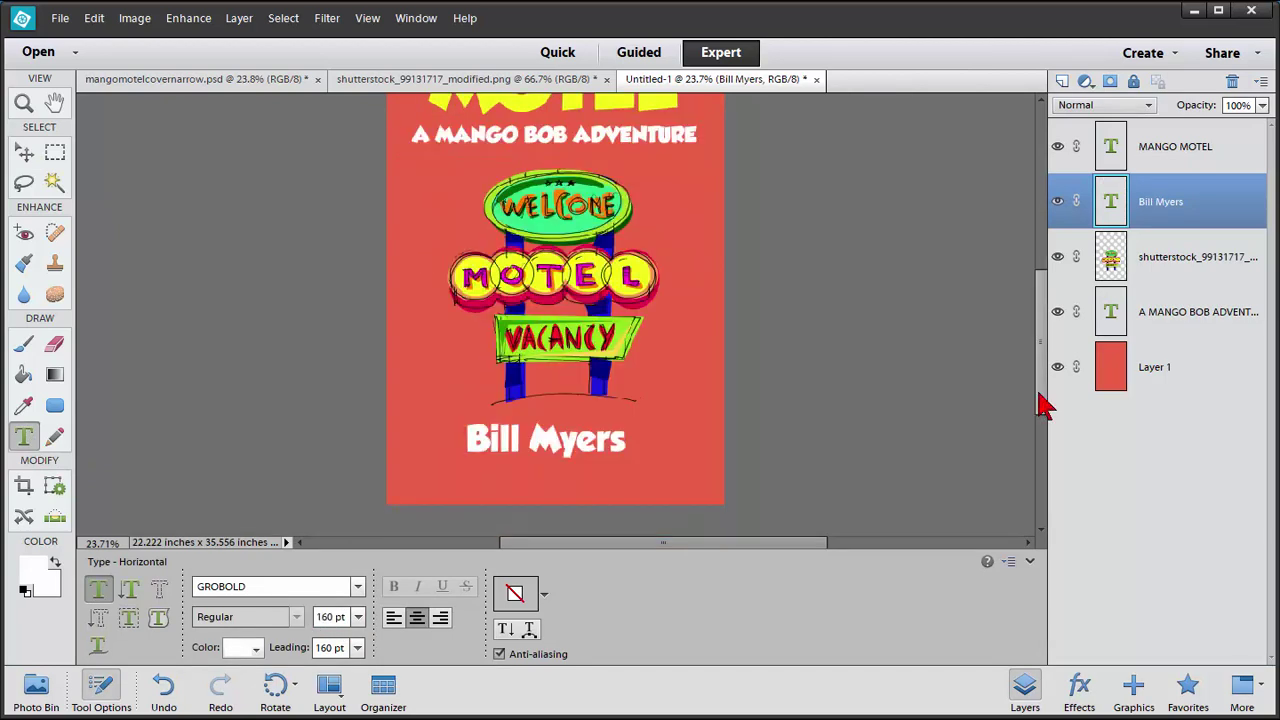
- Enlarge the author name to 240 pt and move it lower near the cover's bottom
double_click(325, 617)
type("240")
key("Return")
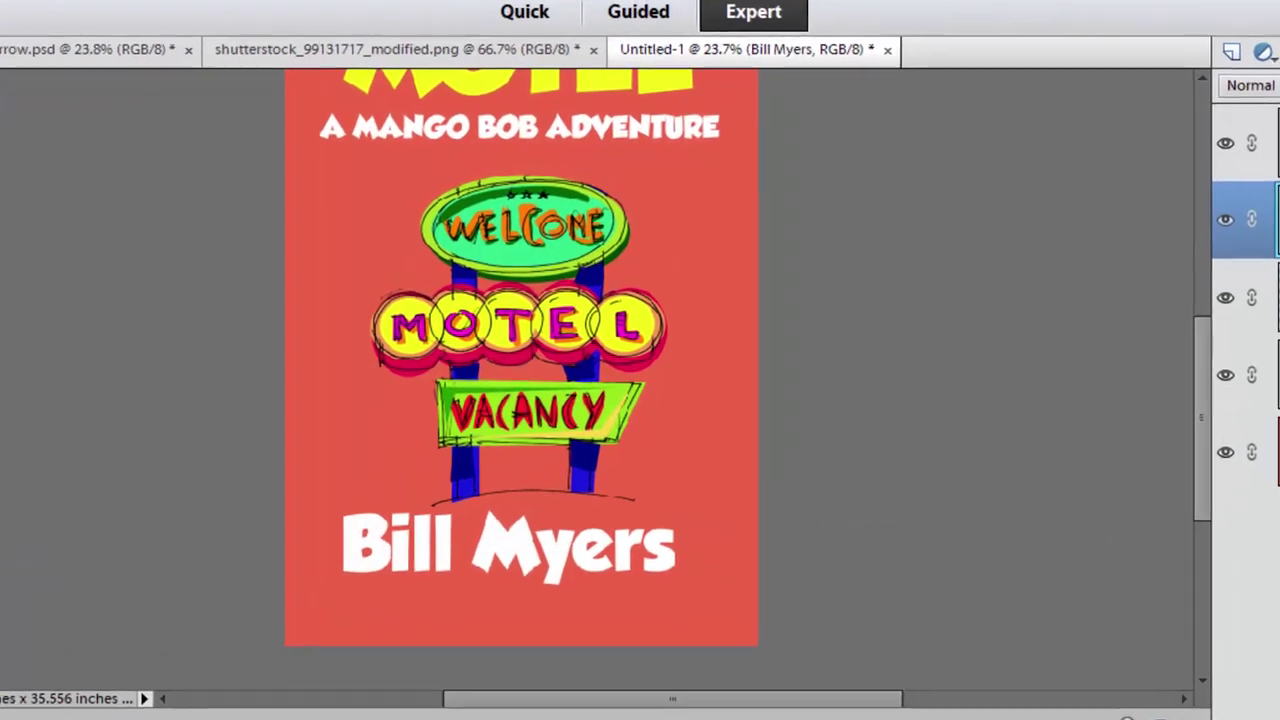
key("v")
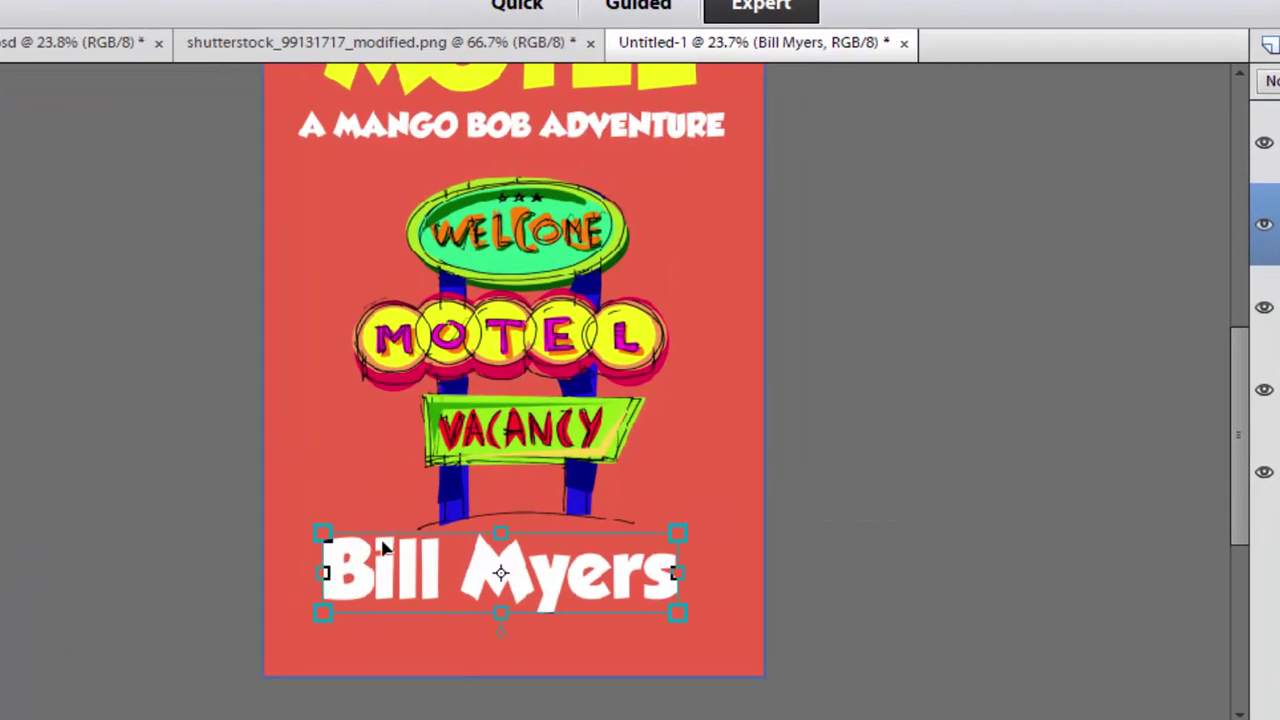
left_click_drag(515, 572, 523, 616)
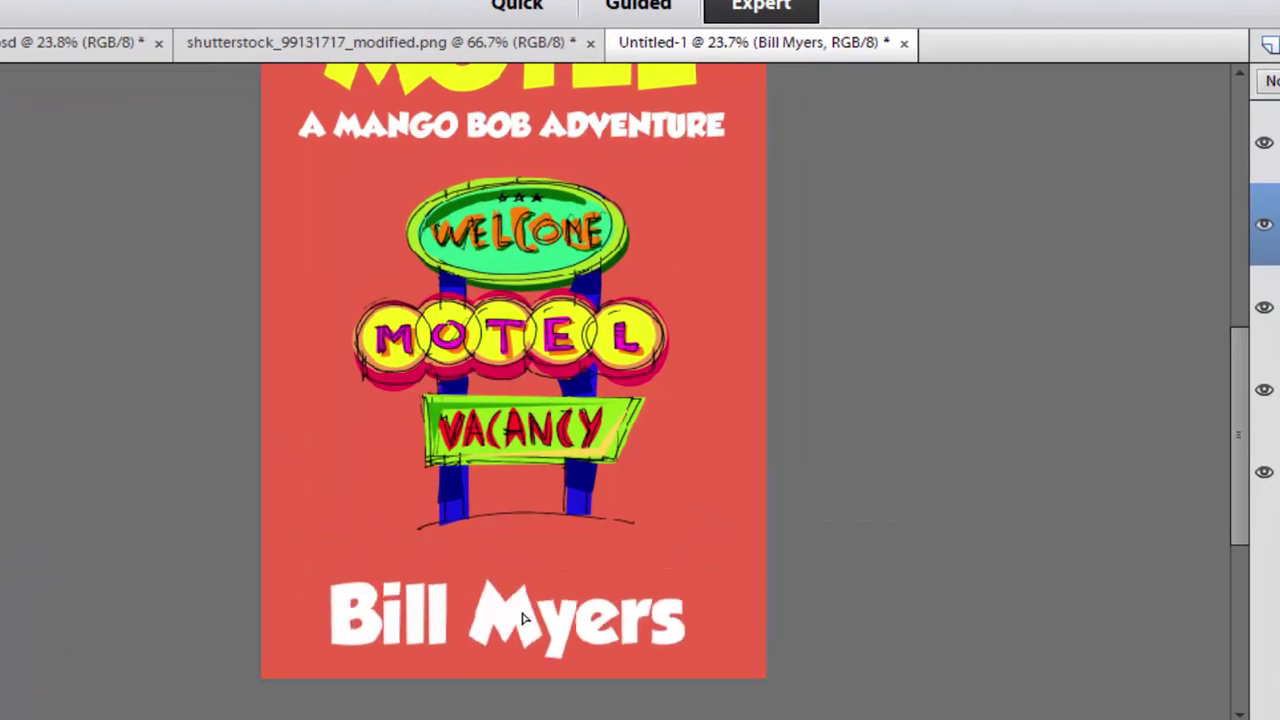
- Enlarge the motel sign from its bottom-left corner to fill more of the cover
left_click(501, 365)
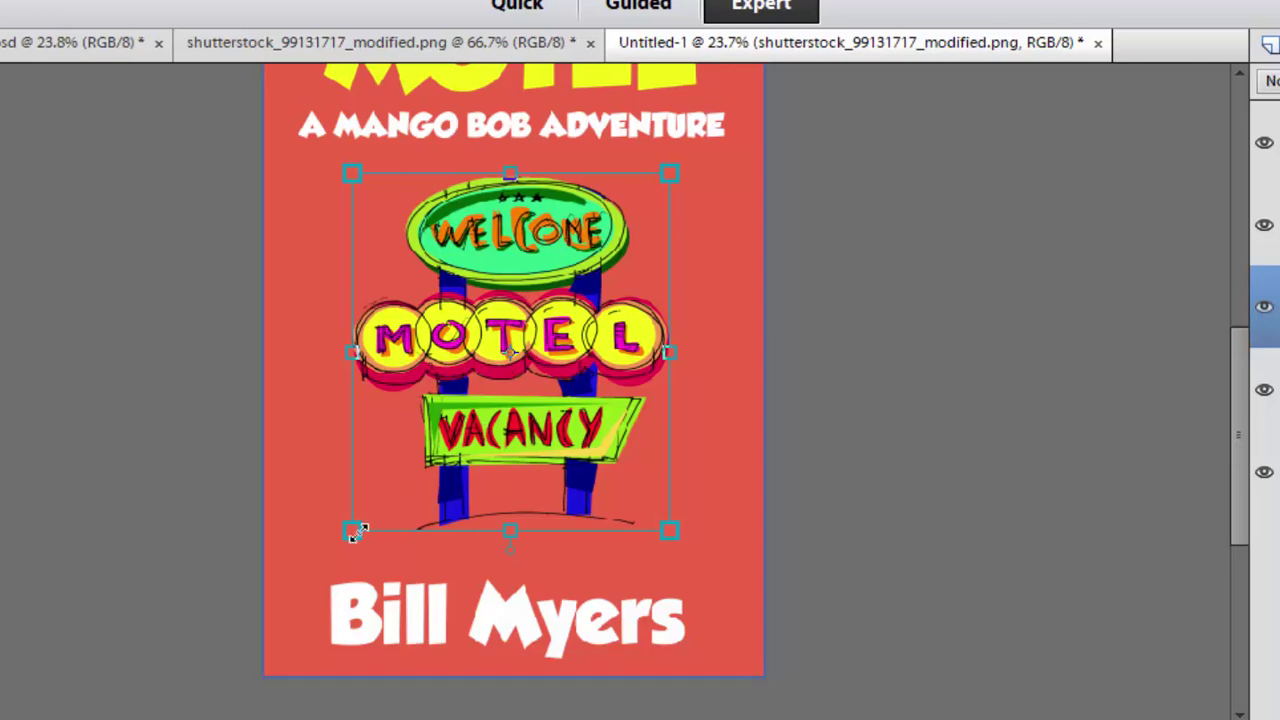
left_click_drag(355, 532, 312, 577)
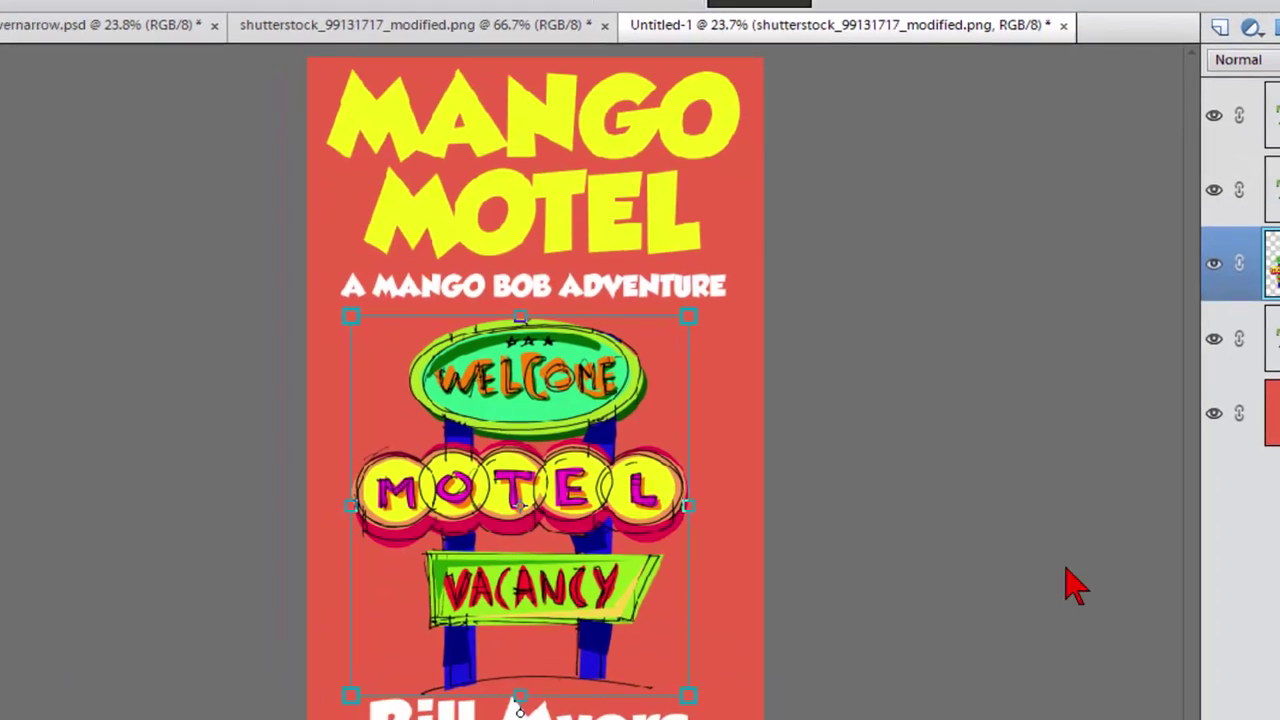
left_click(1038, 508)
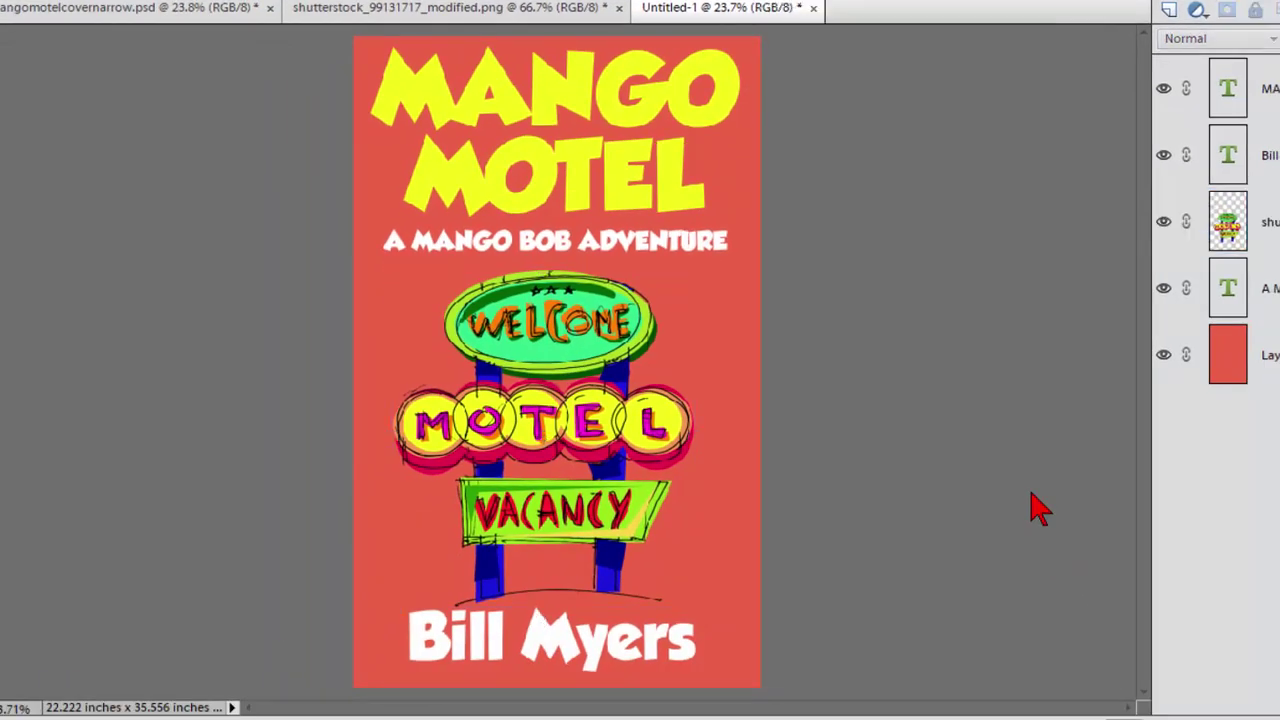
- Nudge the MANGO MOTEL title slightly to the left
left_click(644, 199)
left_click_drag(644, 199, 641, 197)
left_click(644, 197)
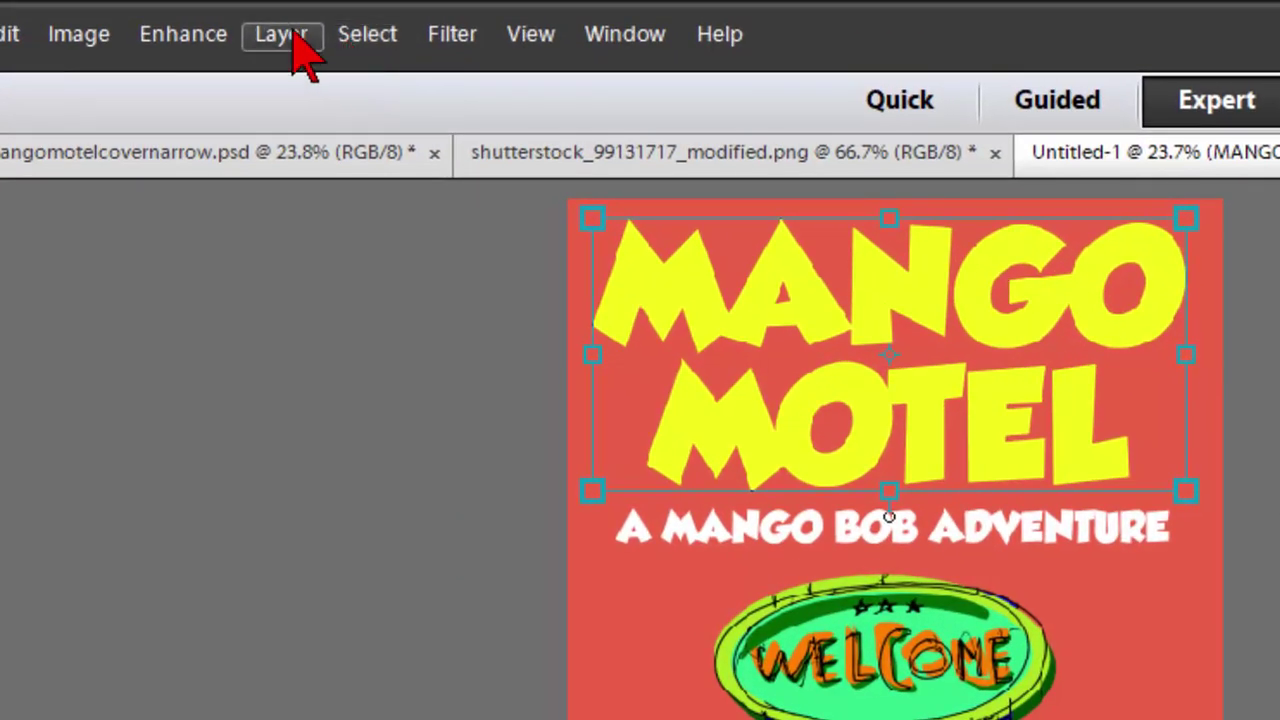
- Give MANGO MOTEL a stroke and 100% opacity drop shadow: size 32, distance 26, angle 141°
left_click(283, 28)
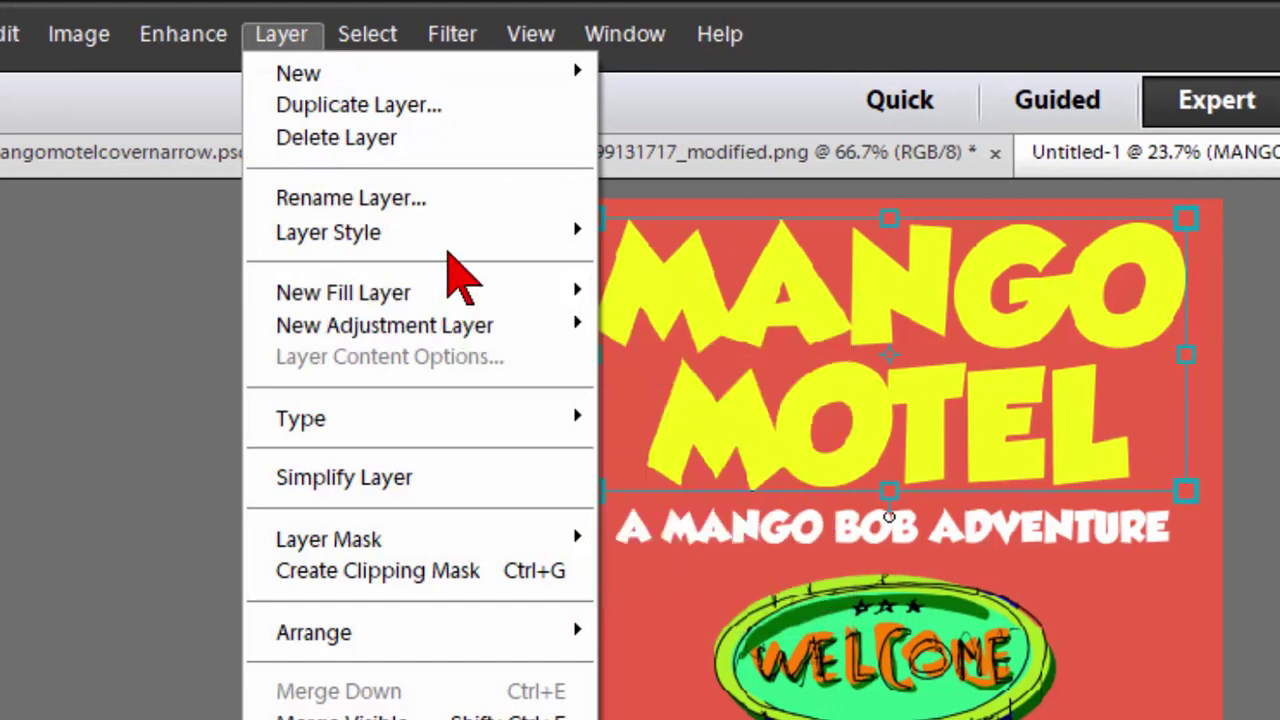
mouse_move(480, 232)
left_click(680, 235)
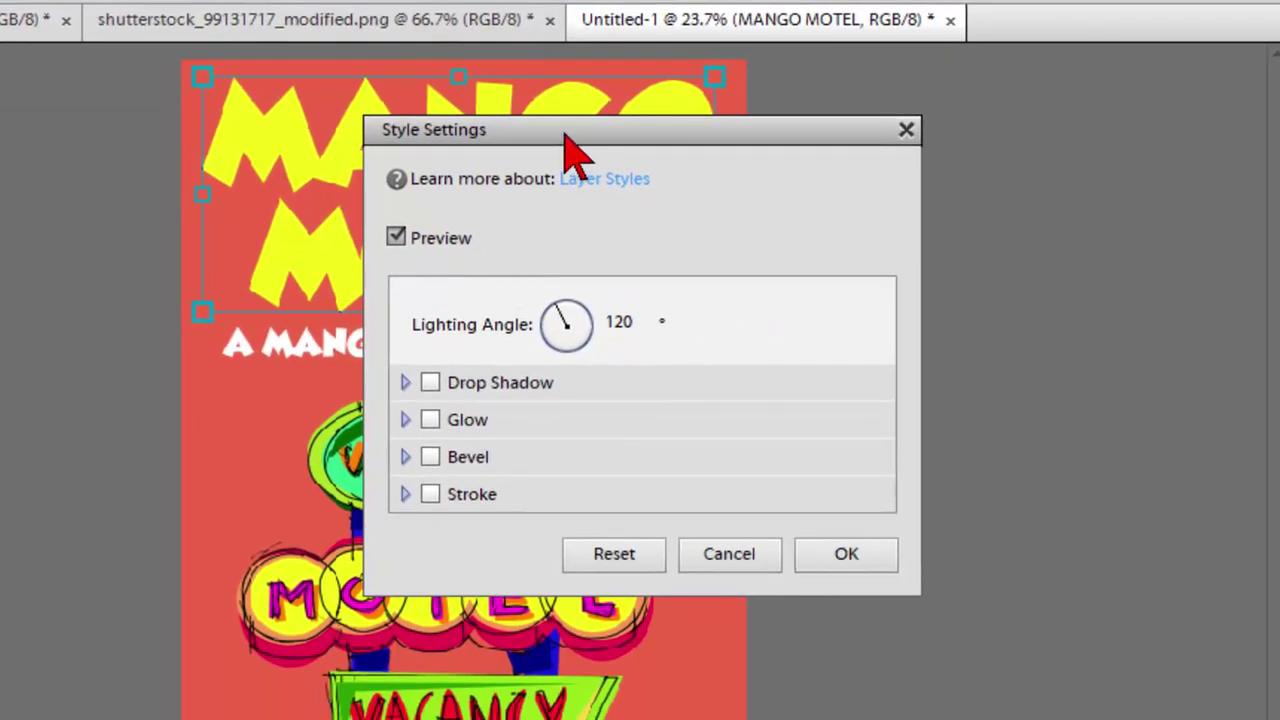
left_click_drag(566, 136, 912, 190)
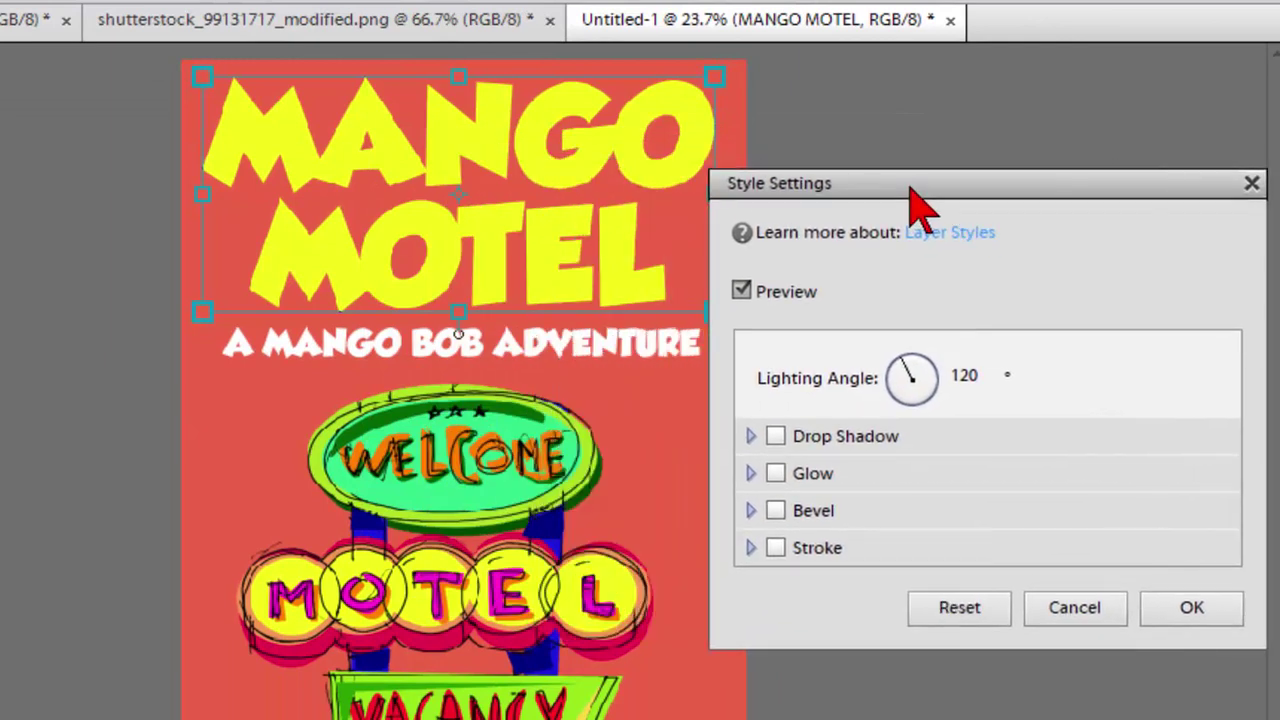
left_click(777, 437)
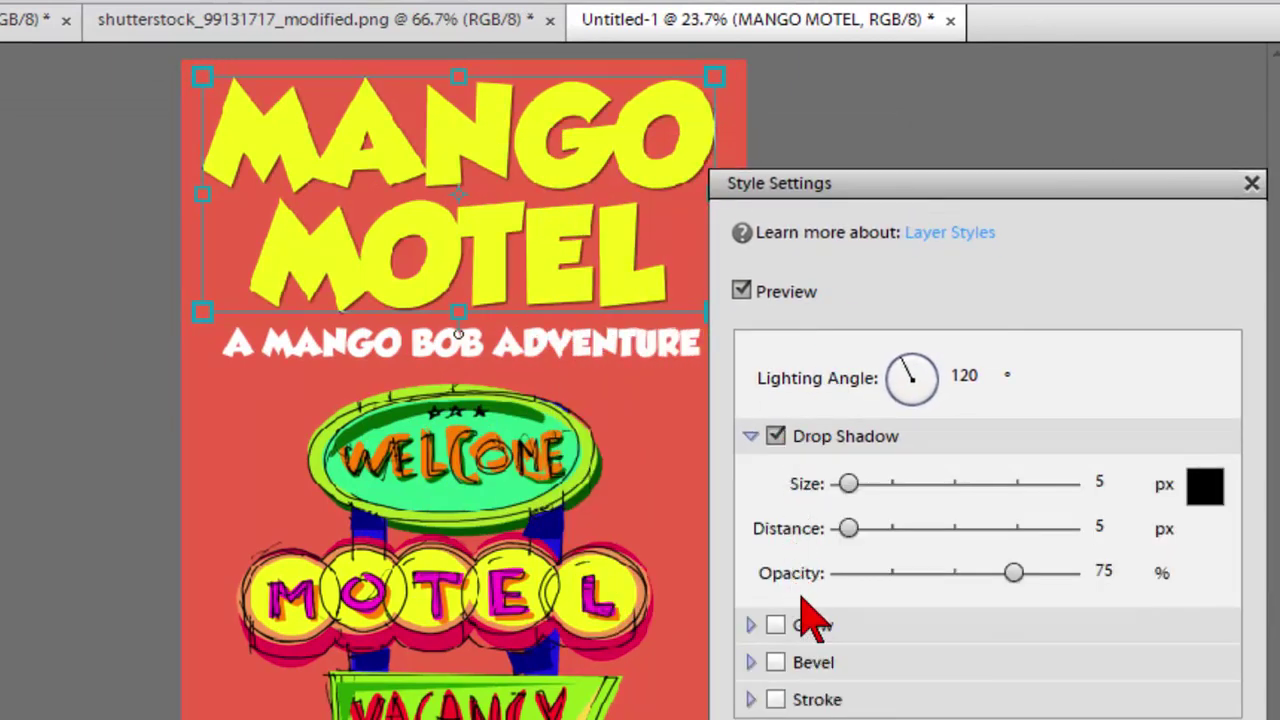
left_click(776, 700)
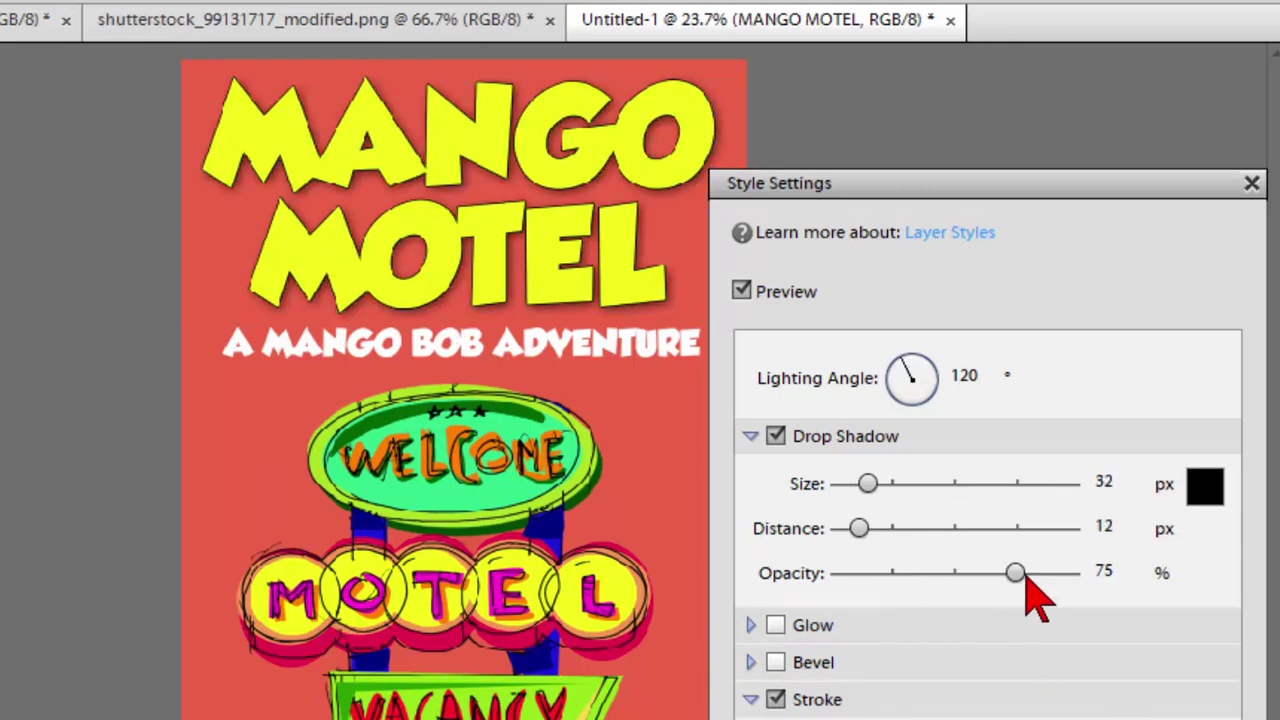
left_click_drag(1015, 573, 1112, 585)
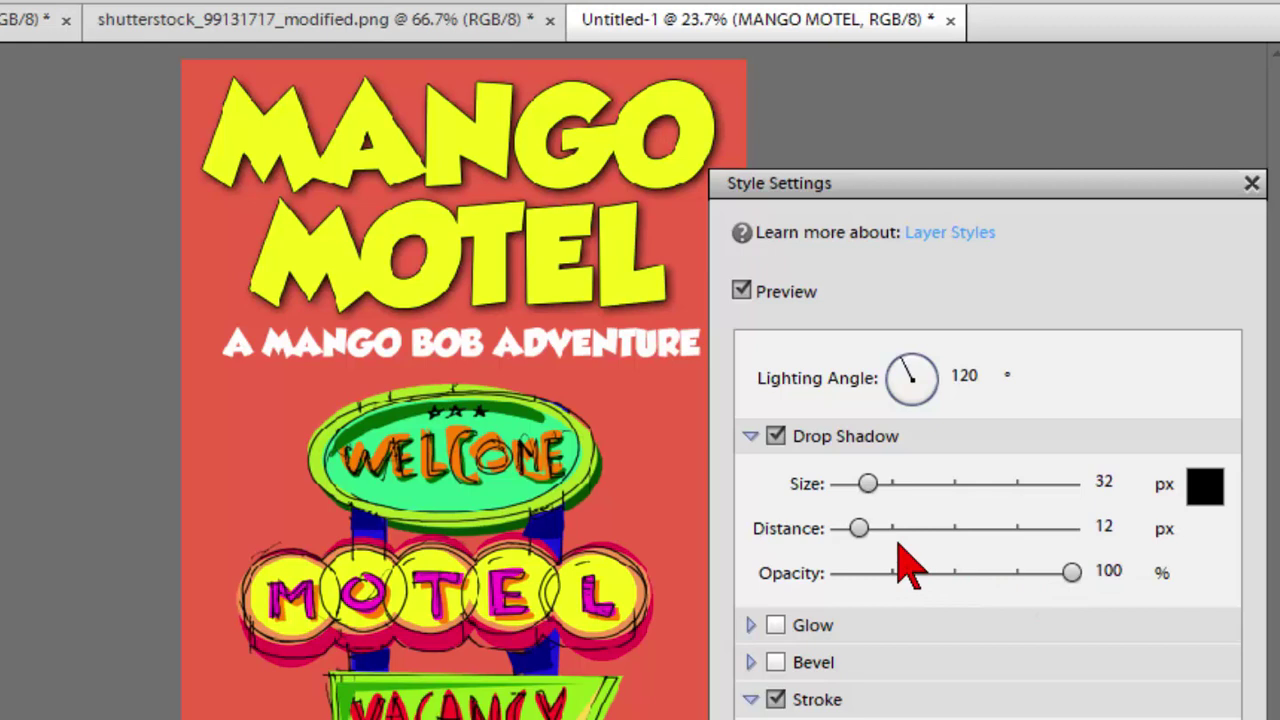
left_click_drag(859, 530, 886, 560)
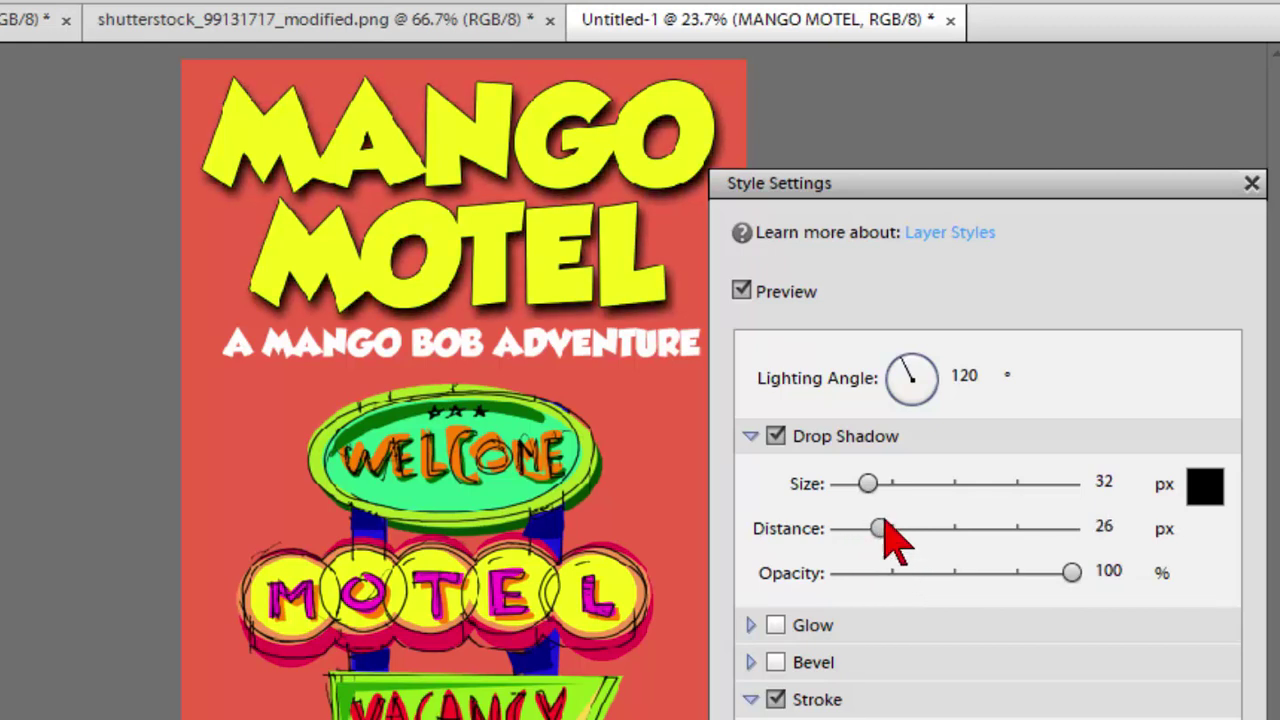
mouse_move(908, 367)
left_mouse_down()
mouse_move(924, 362)
mouse_move(903, 378)
left_mouse_up()
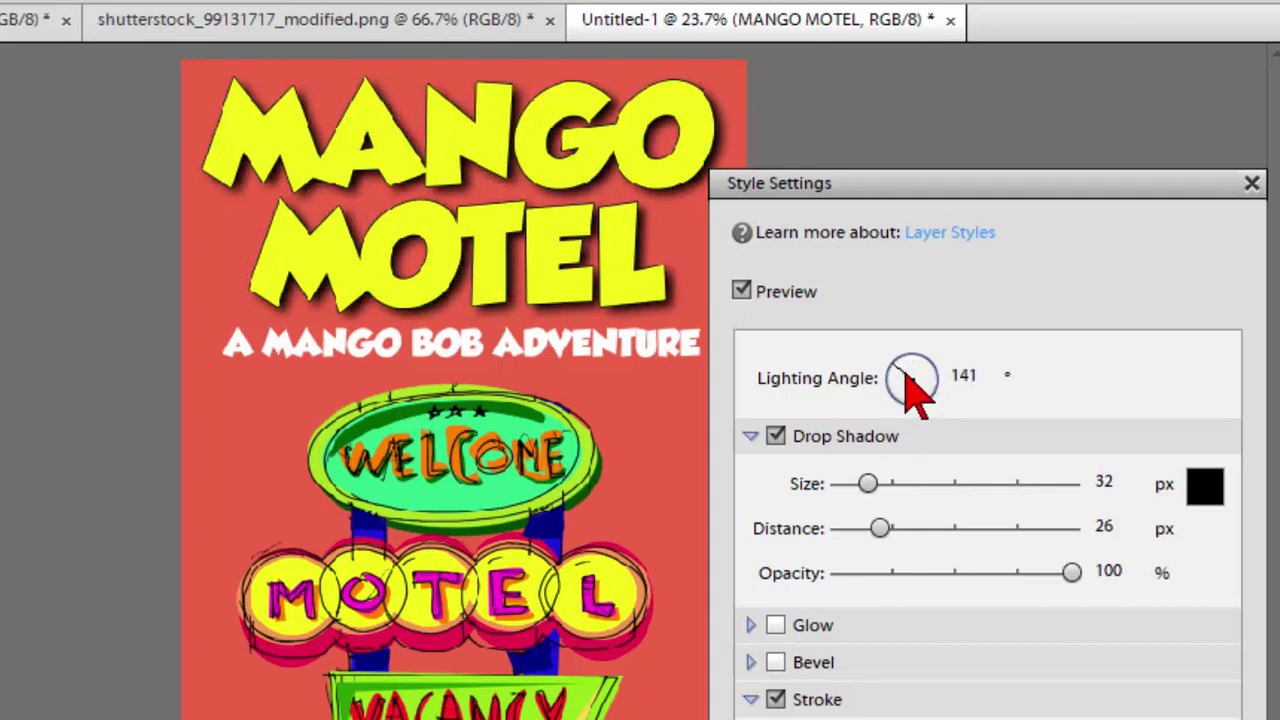
left_click(912, 385)
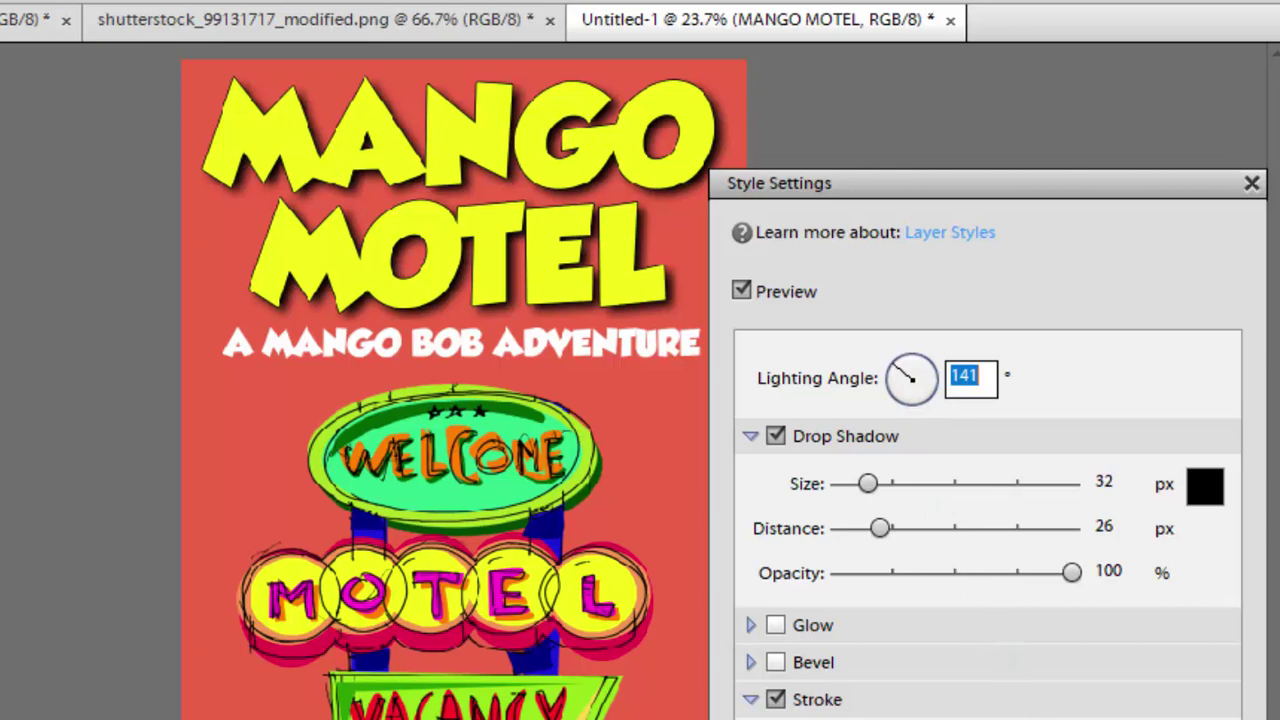
key("Return")
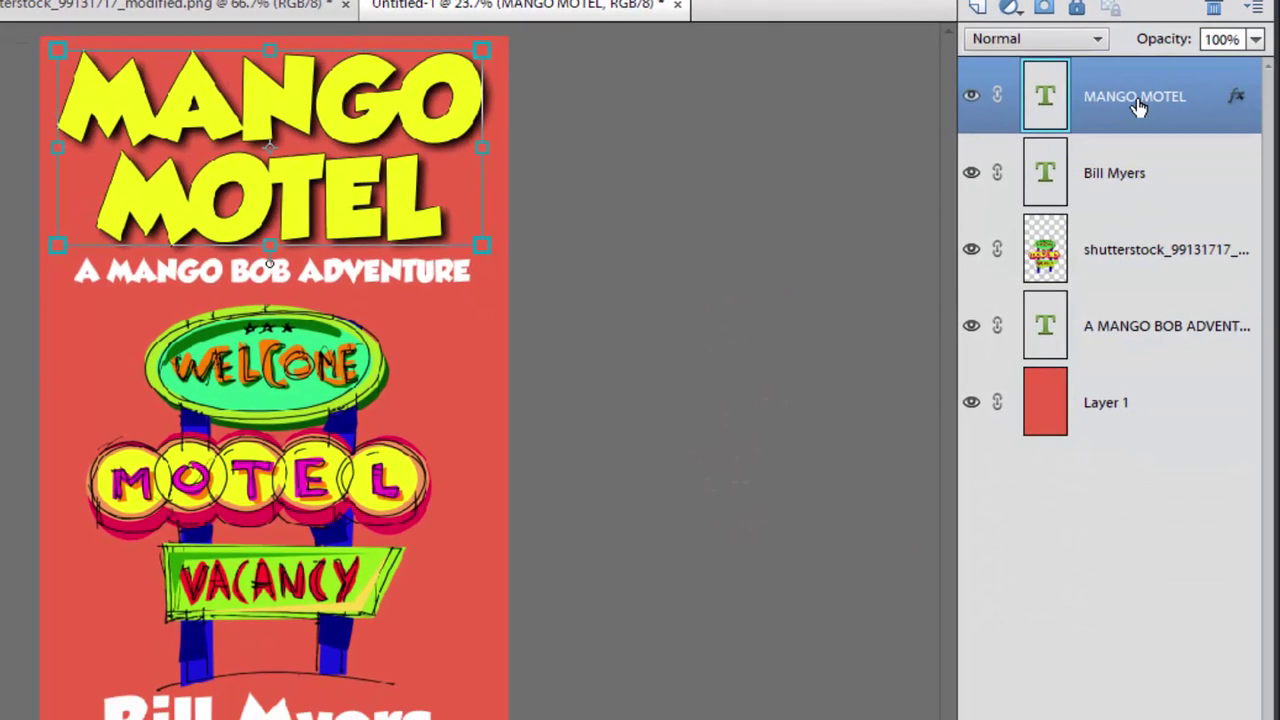
- Copy the MANGO MOTEL layer style and paste it onto the 'A MANGO BOB ADVENTURE' subtitle
right_click(1138, 107)
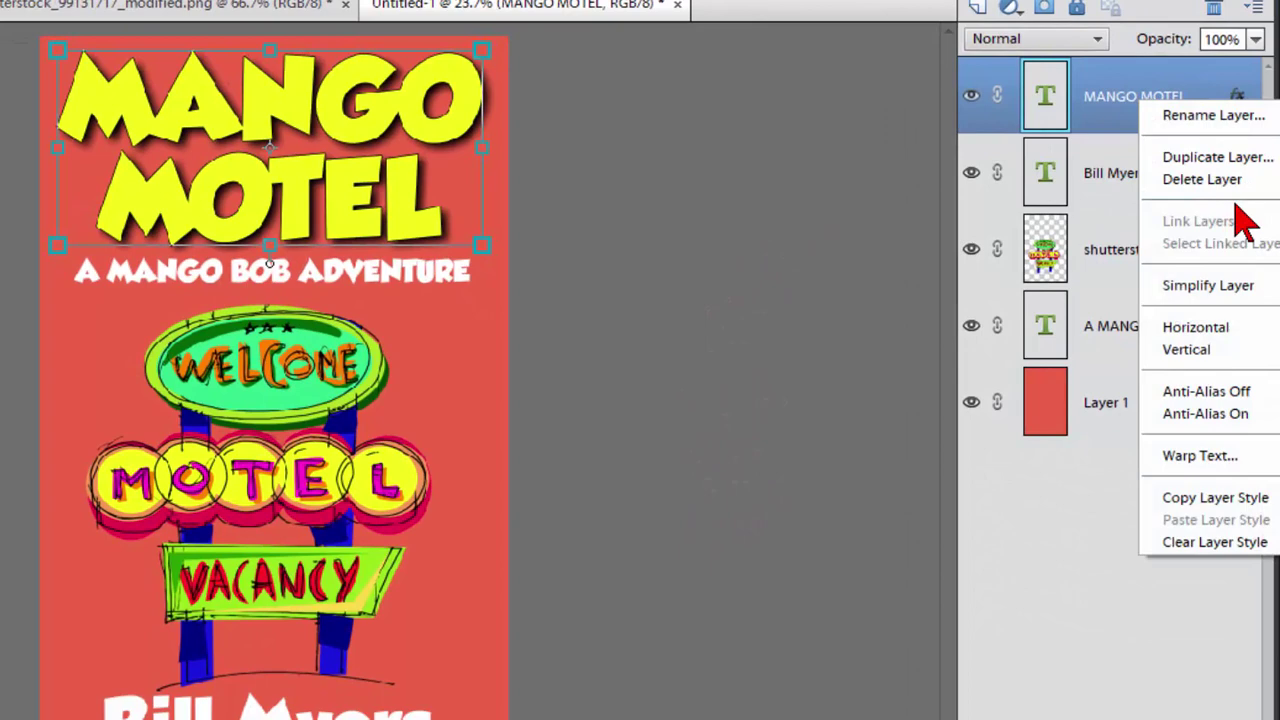
left_click(1256, 500)
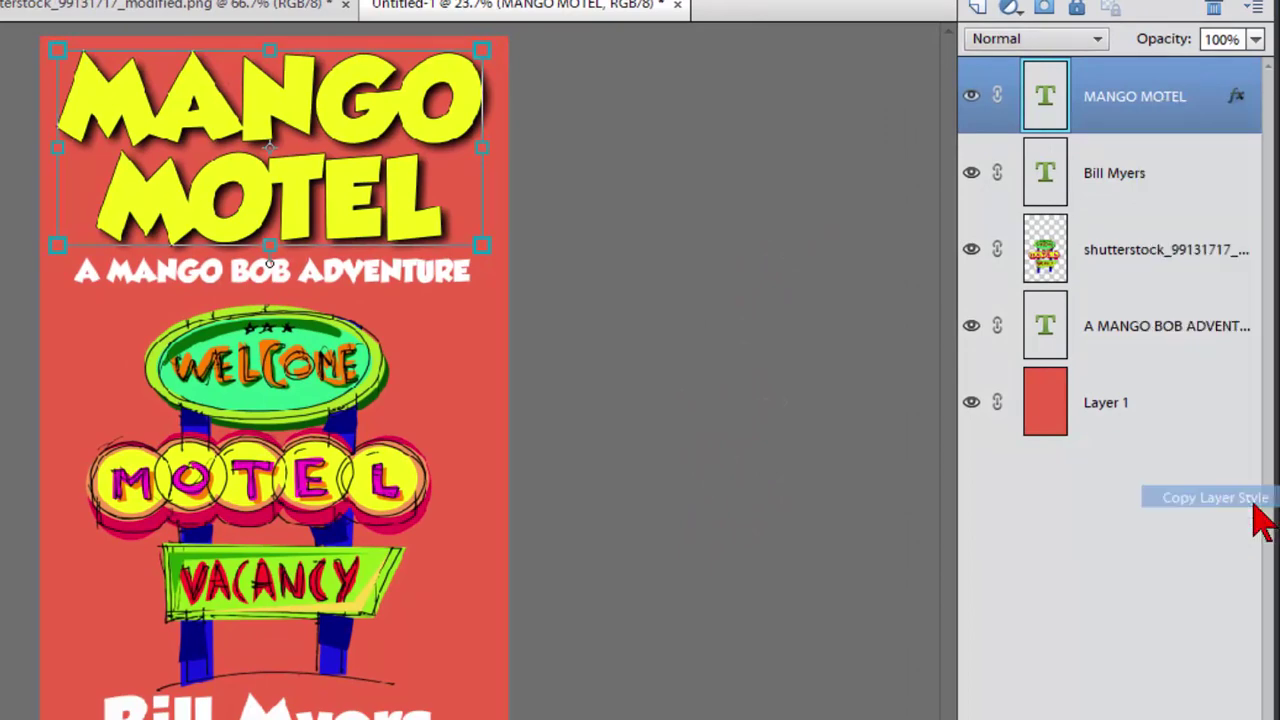
left_click(430, 288)
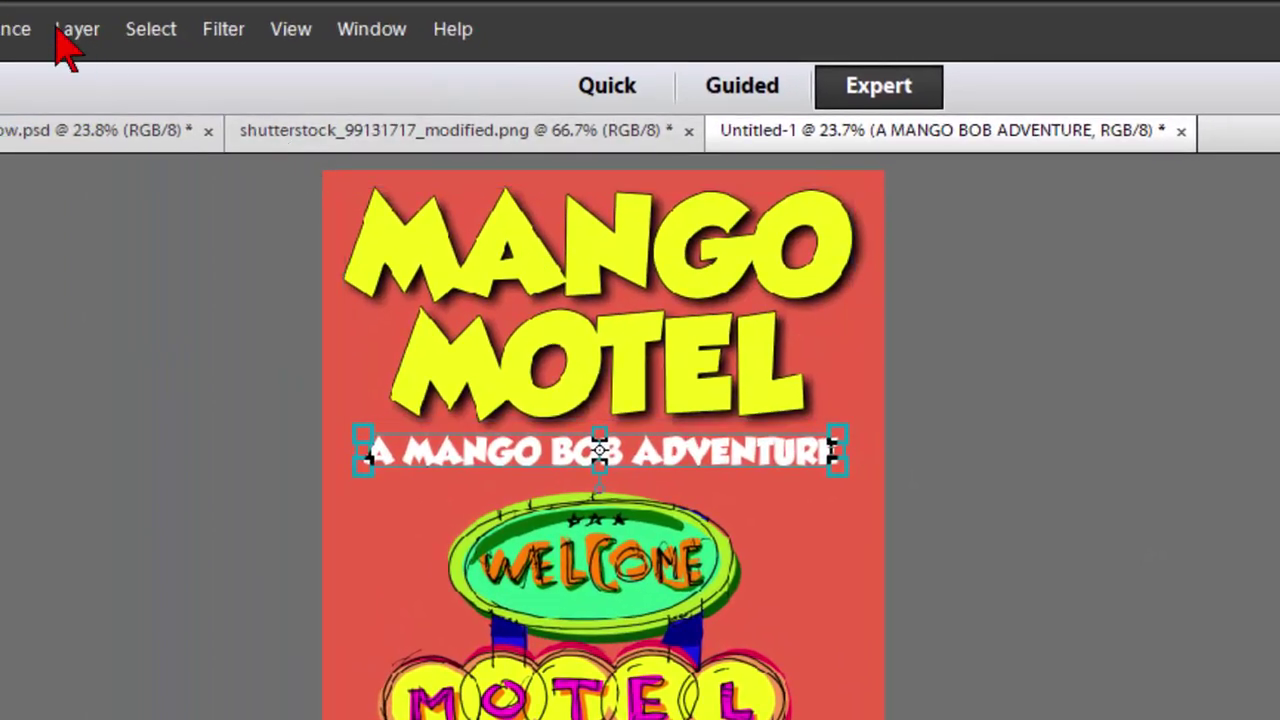
left_click(46, 14)
mouse_move(189, 191)
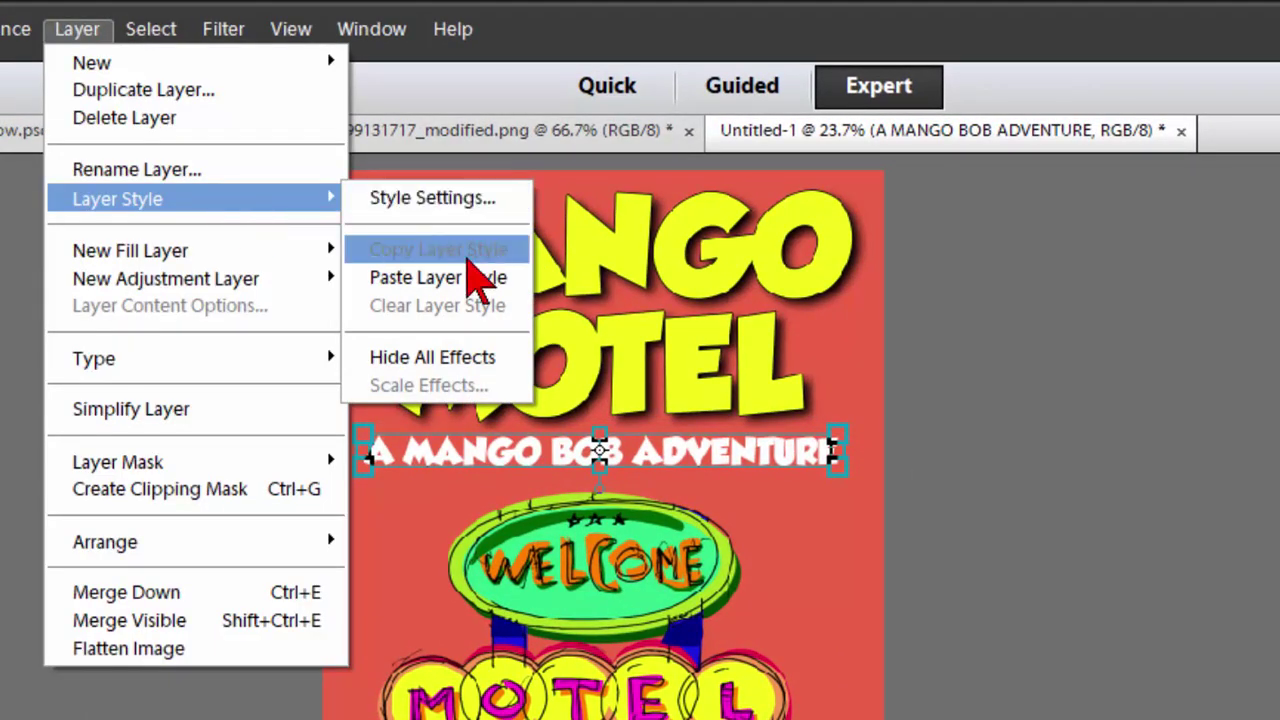
left_click(470, 277)
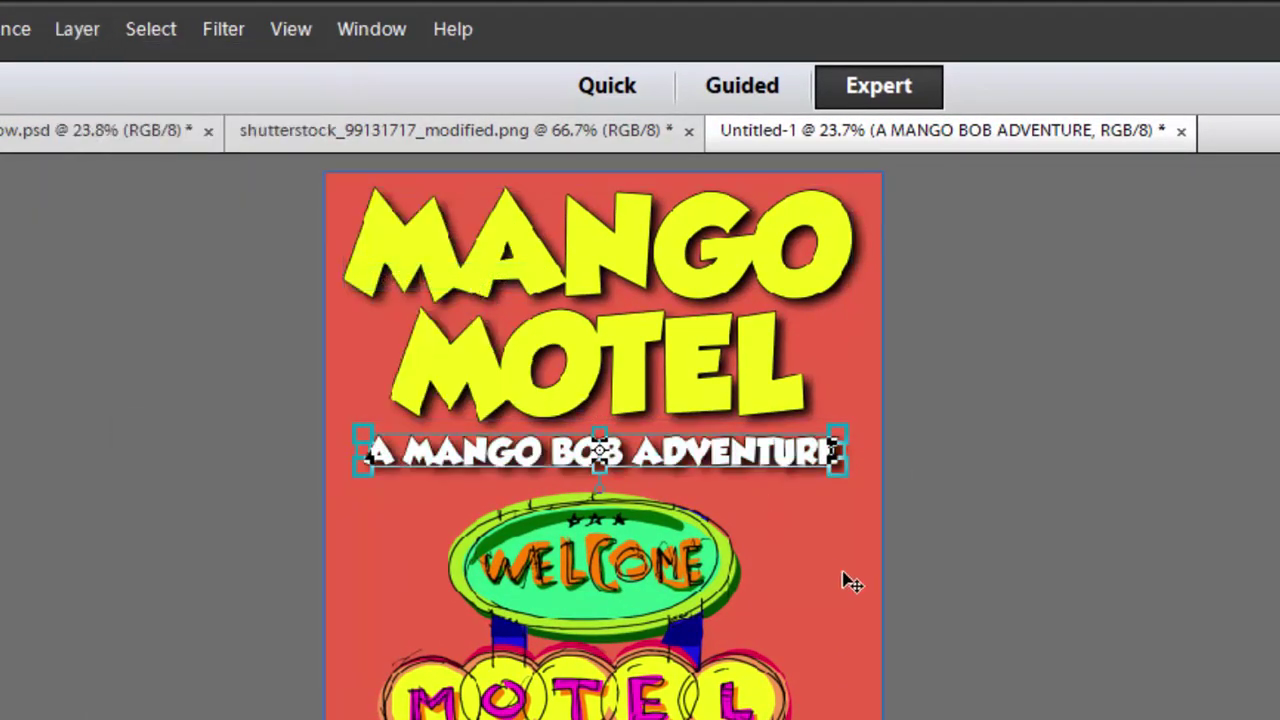